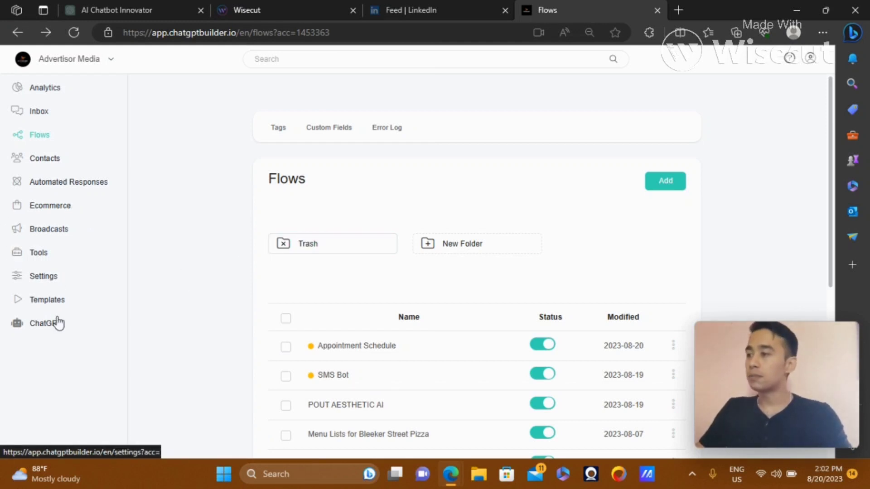
Start connecting the Google Sheets integration under Settings > Integrations in ChatGPT Builder
click(51, 284)
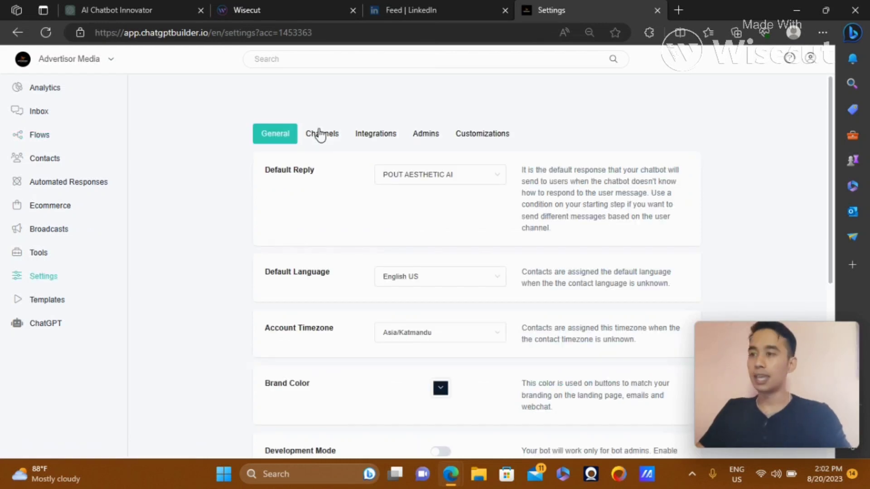
click(366, 135)
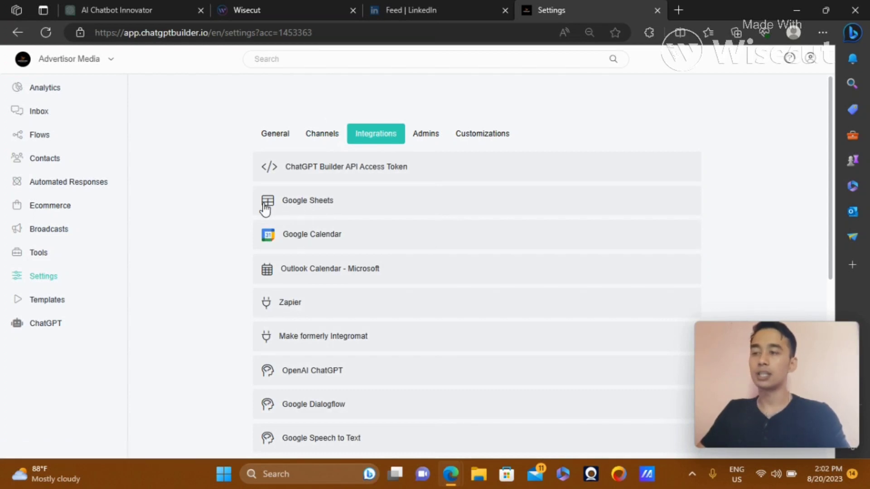
click(322, 204)
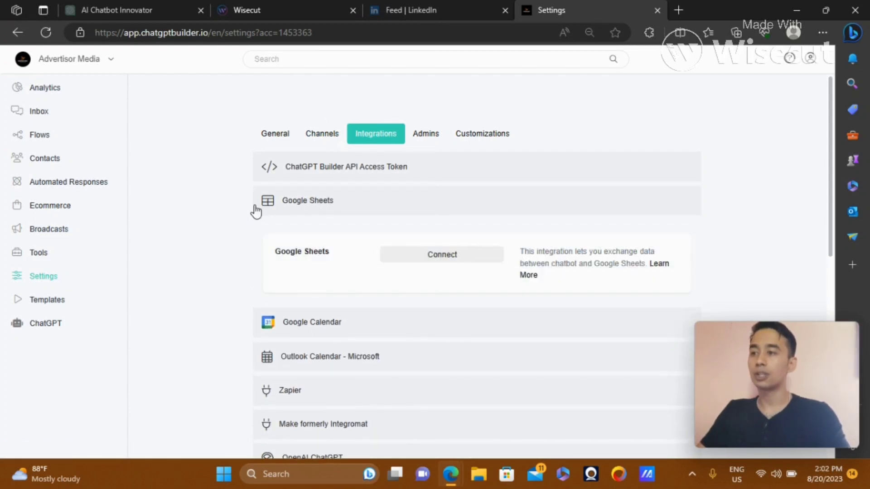
click(426, 257)
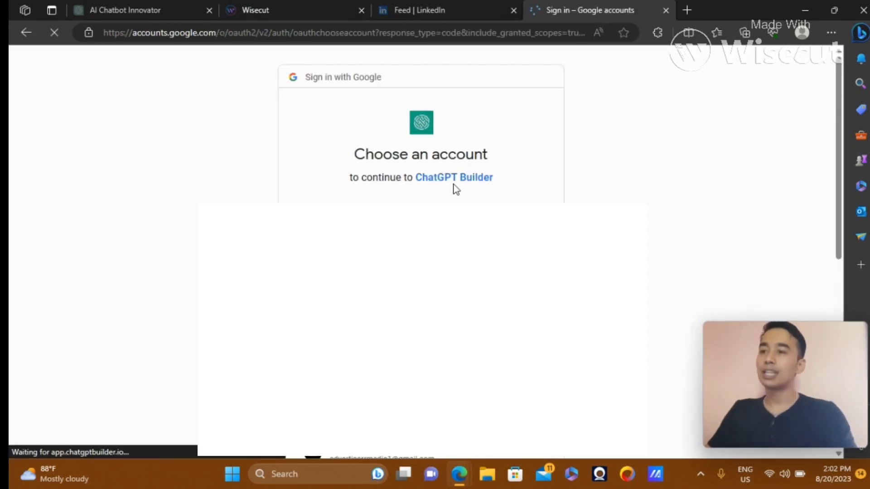
click(686, 9)
Search the web for 'google sheets' and open the official Google Sheets product page
text(go)
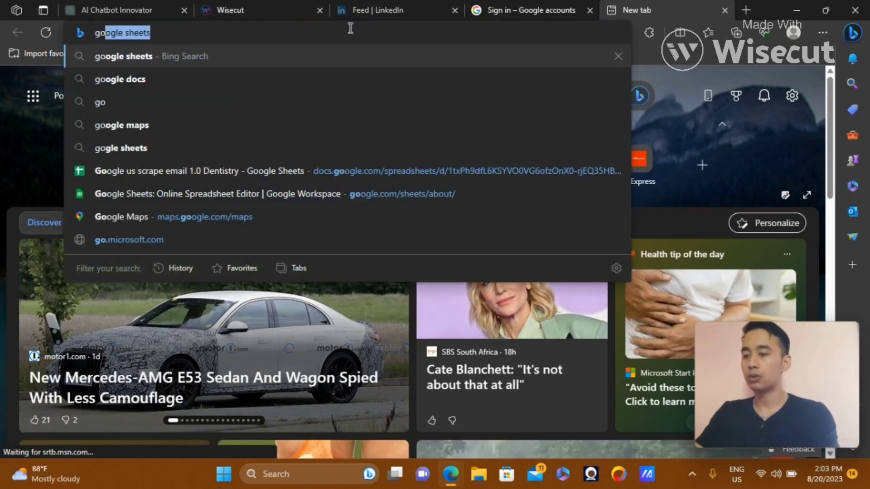
text(ogle sheets)
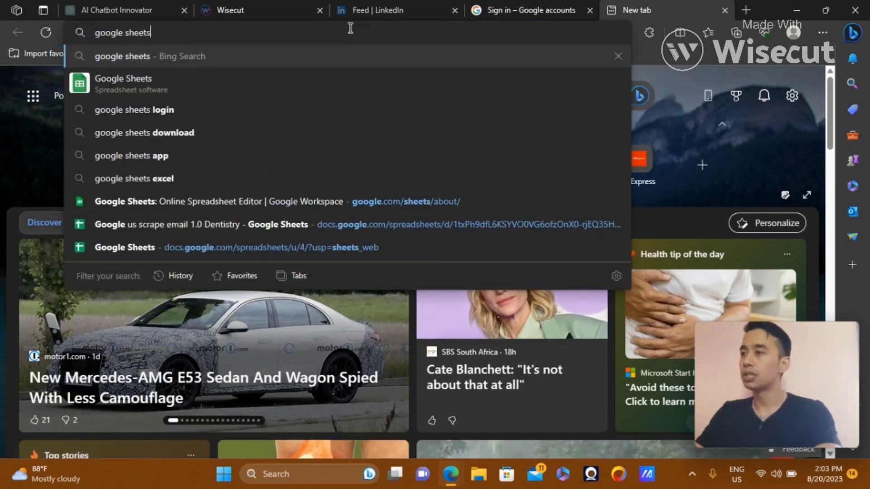
key(Return)
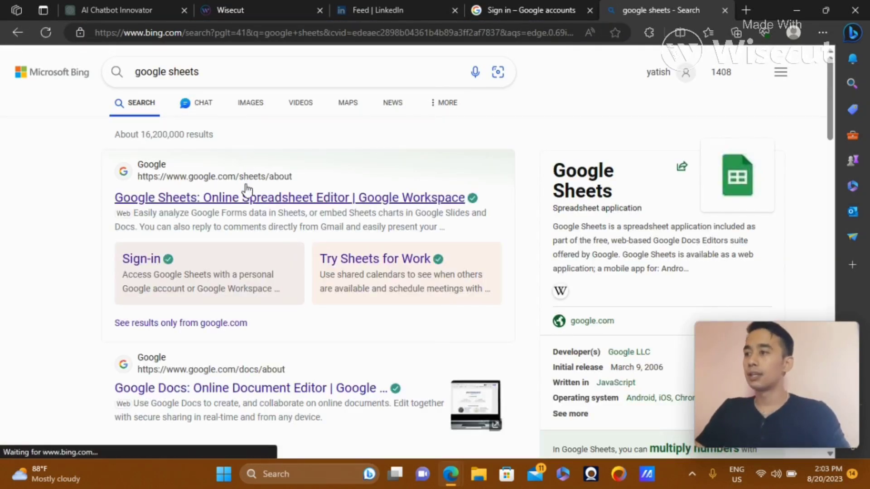
click(245, 196)
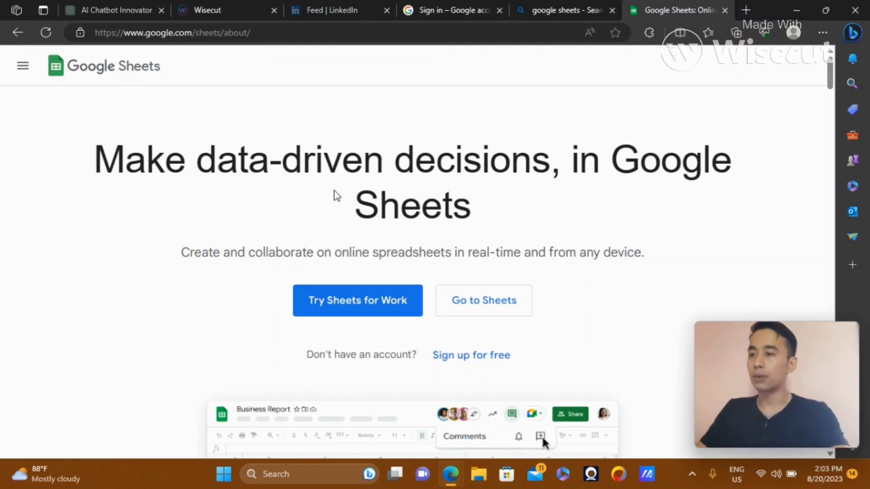
Open Sheets under a different Google account and create a blank spreadsheet
click(483, 310)
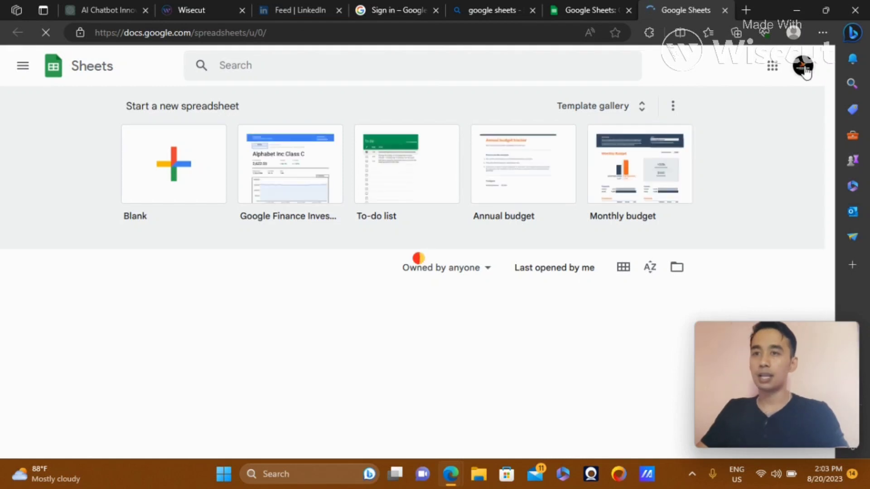
click(803, 65)
scroll(757, 204, down, 5)
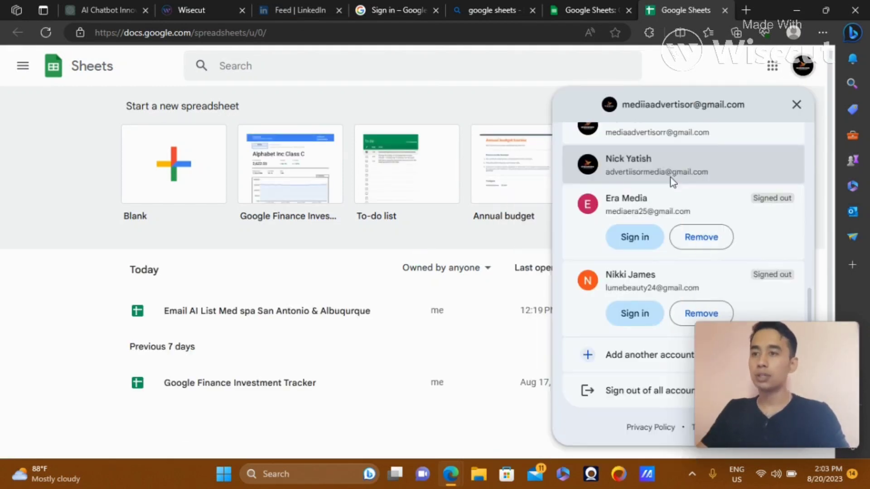
click(725, 164)
click(176, 162)
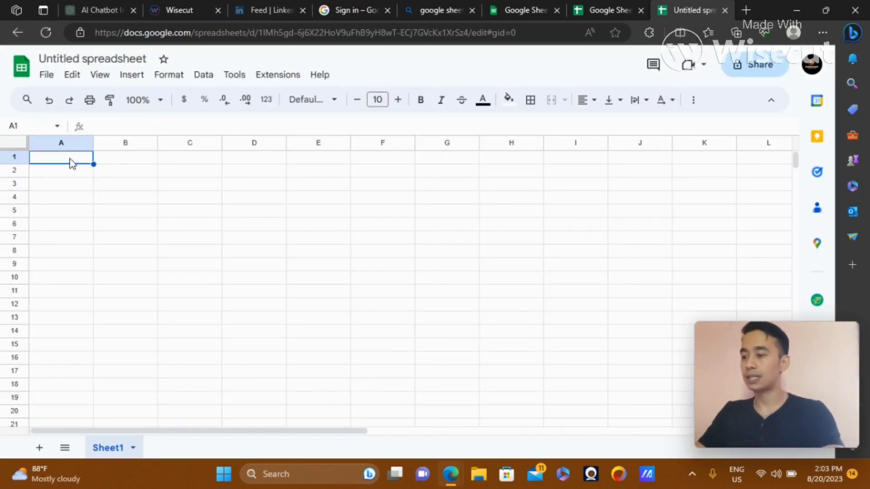
Enter headers Name, Email Address, Phone Number and Stage List into A1–D1
text(Name)
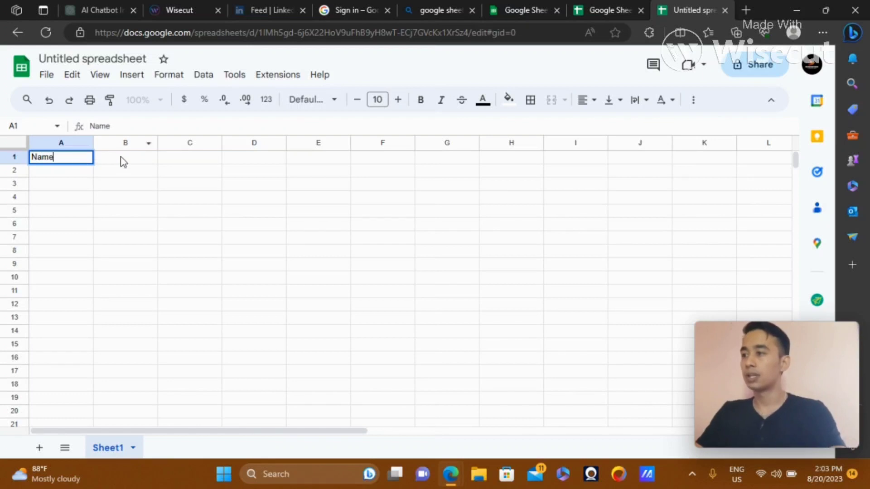
click(124, 164)
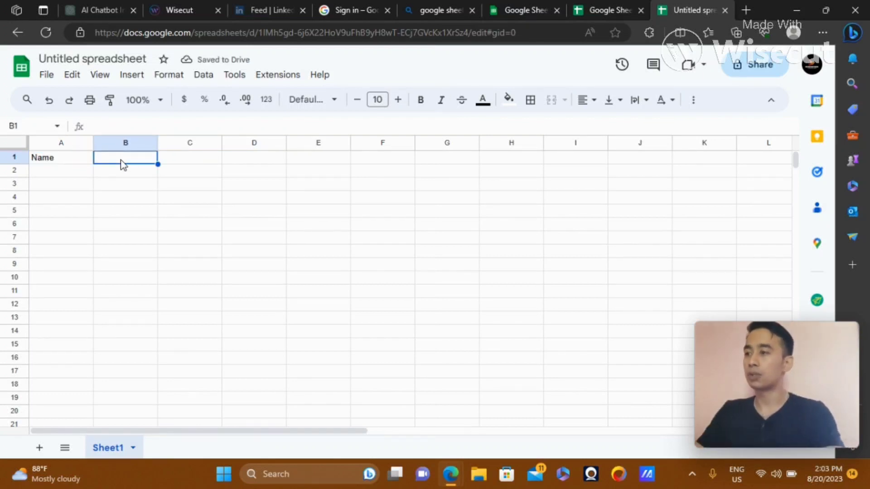
text(Email A)
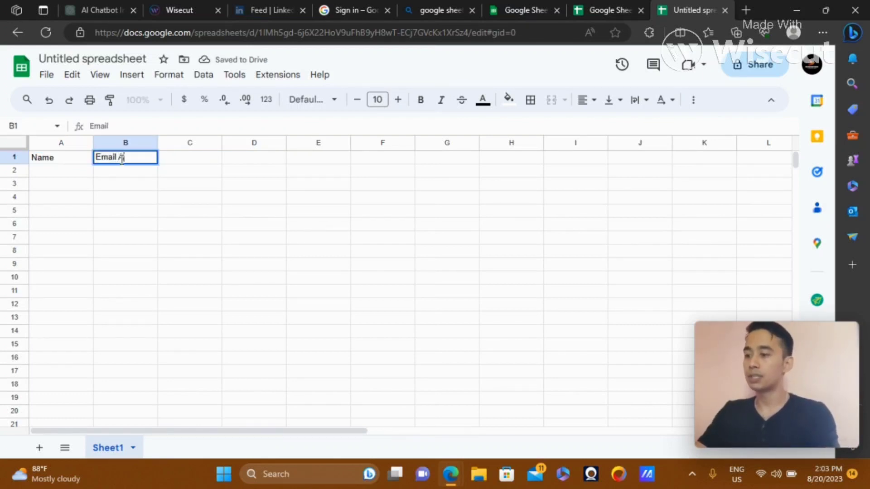
text(ddress)
click(200, 159)
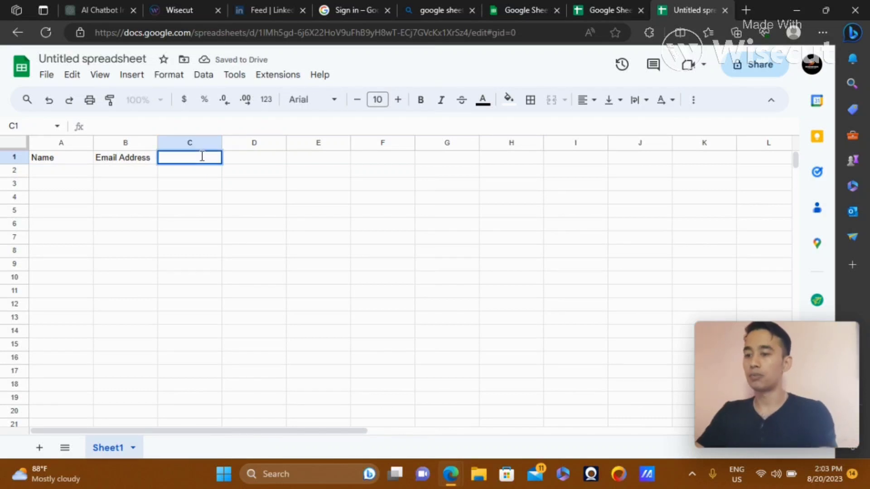
text(Phone Number)
click(262, 161)
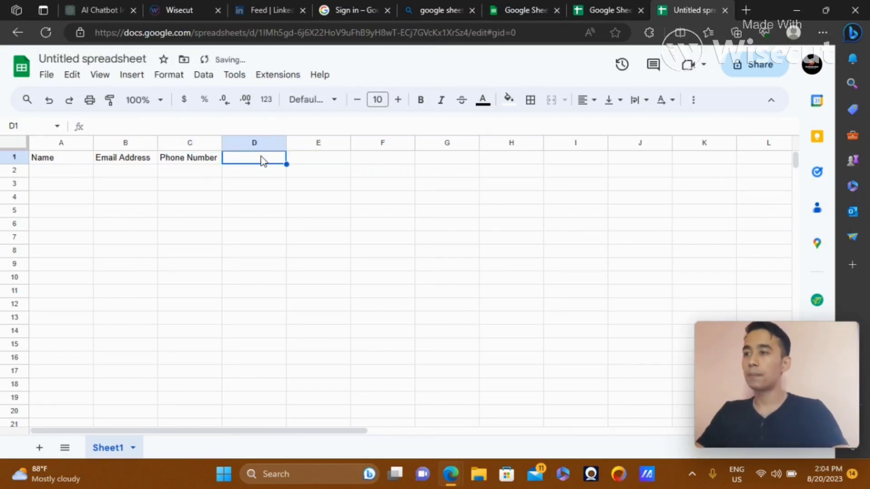
right_click(262, 160)
scroll(328, 358, down, 2)
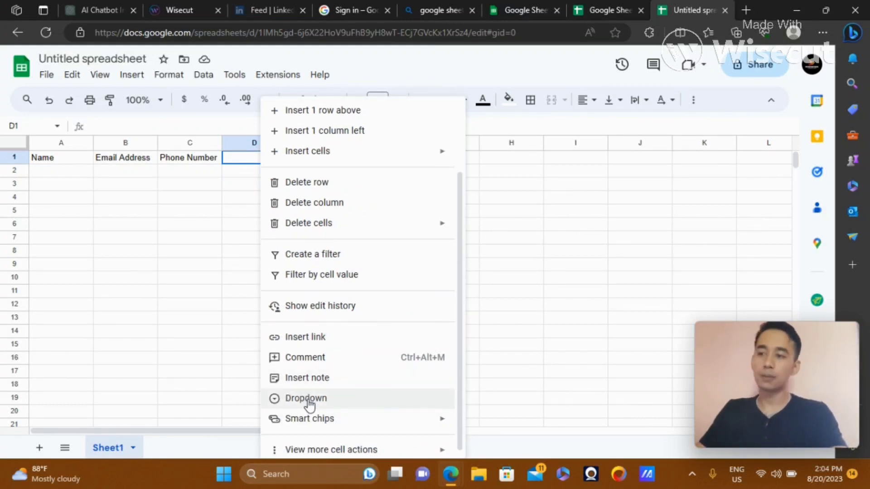
click(281, 403)
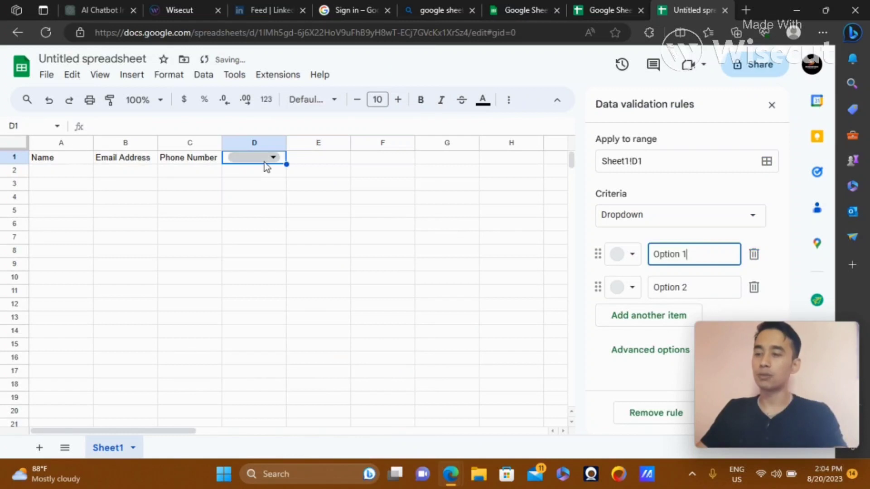
key(ctrl+z)
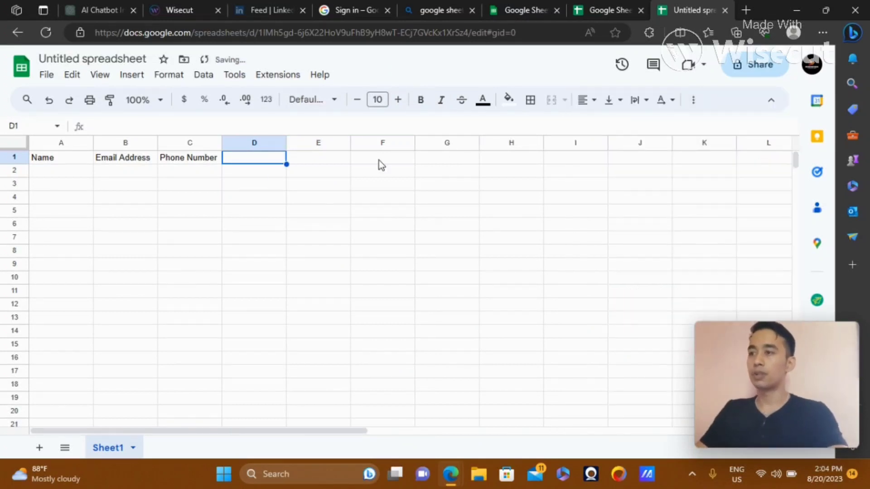
text(Sta)
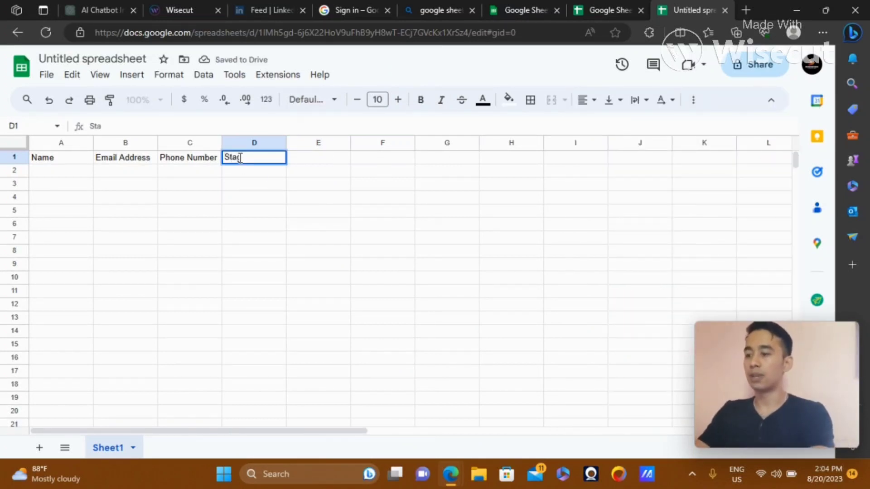
text(ge List)
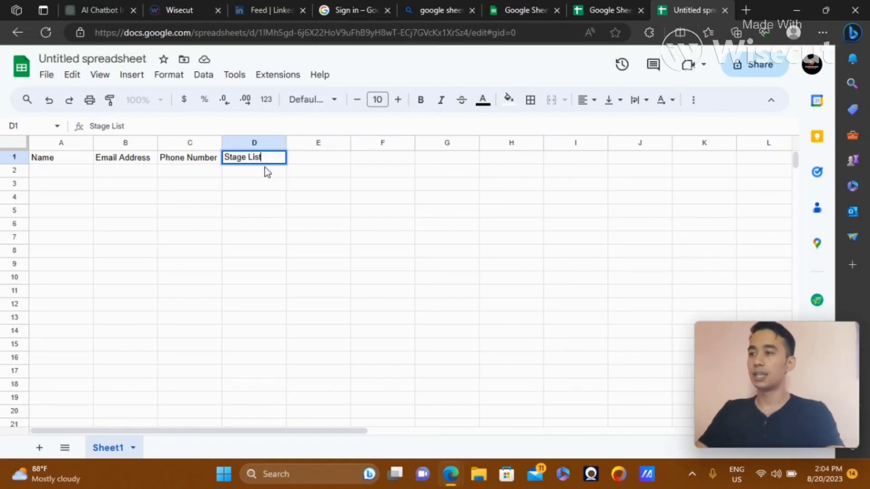
Add a dropdown to cell D2 with the options Lead and Subscriber
click(257, 173)
right_click(257, 172)
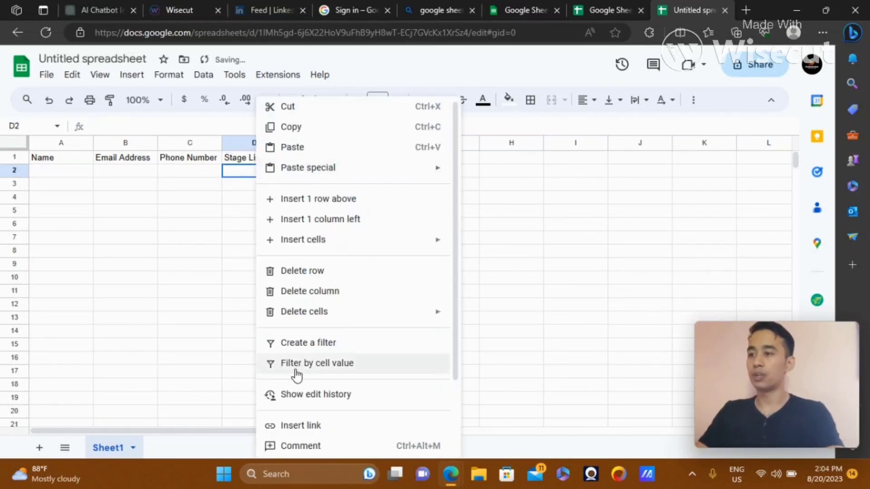
scroll(447, 394, down, 2)
click(363, 402)
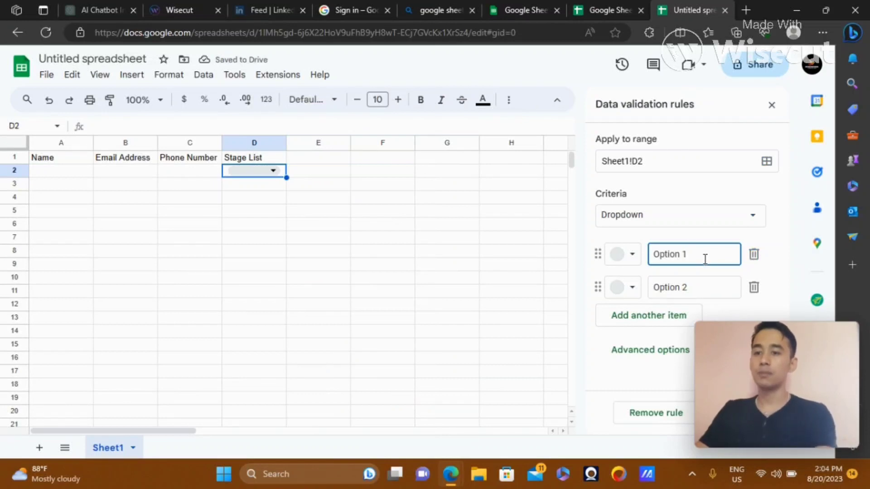
key(BackSpace)
key(BackSpace)
key(BackSpace)
key(BackSpace)
key(BackSpace)
key(BackSpace)
key(BackSpace)
key(BackSpace)
text(Lead)
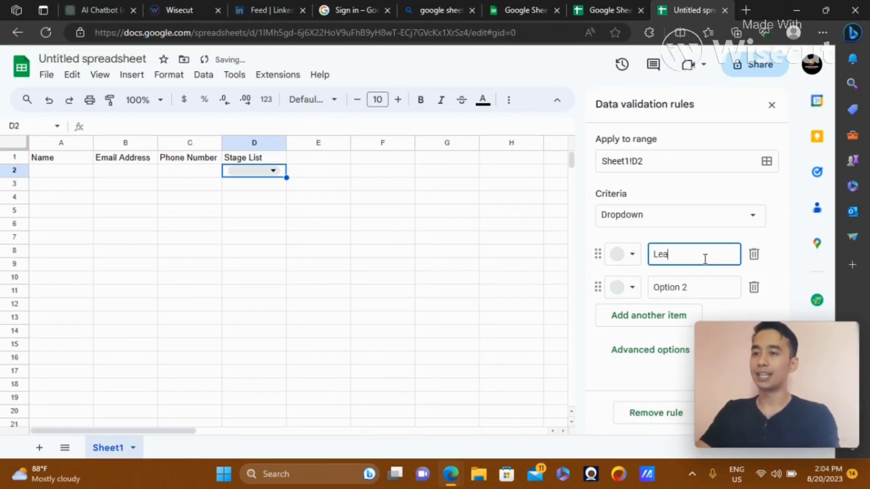
click(704, 285)
key(BackSpace)
key(BackSpace)
key(BackSpace)
key(BackSpace)
key(BackSpace)
key(BackSpace)
key(BackSpace)
key(BackSpace)
text(Su)
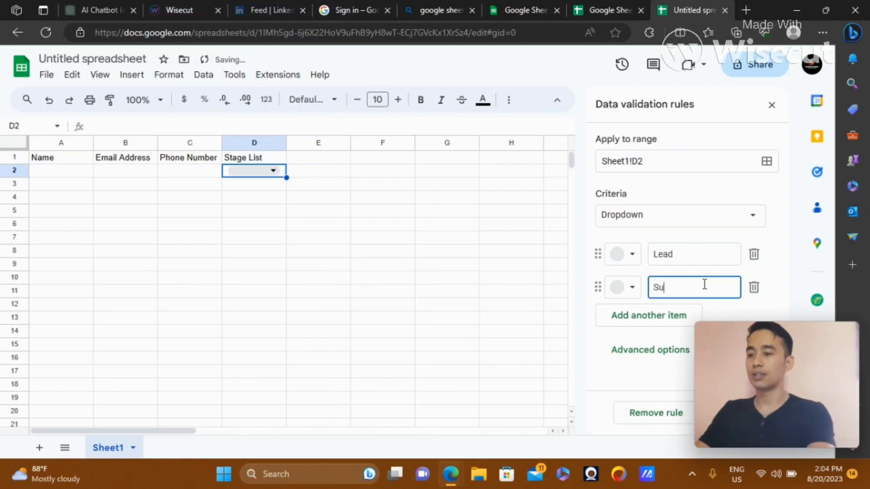
text(bscriber)
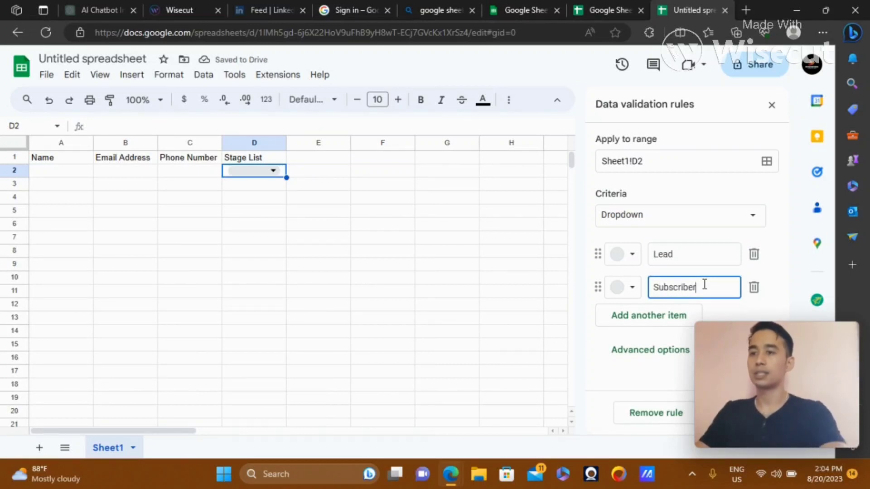
Colour Lead dark green and Subscriber blue, then save the dropdown rule
click(630, 256)
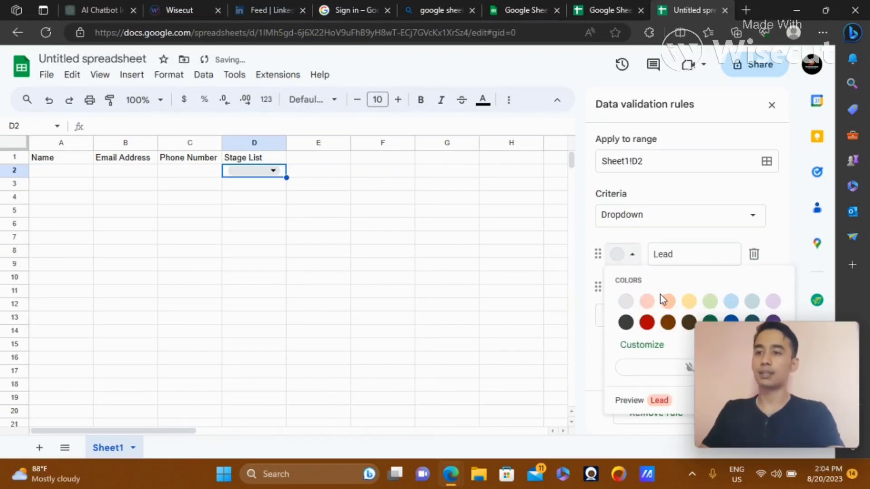
click(710, 323)
click(630, 288)
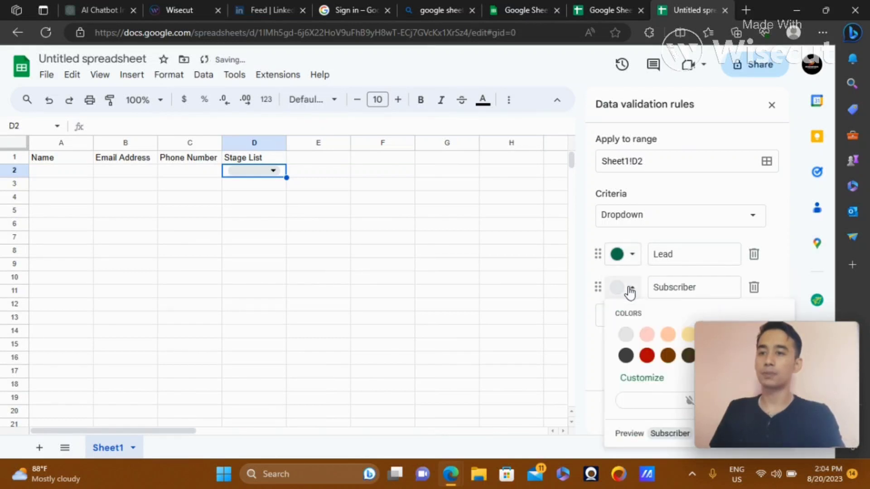
drag(751, 346, 436, 341)
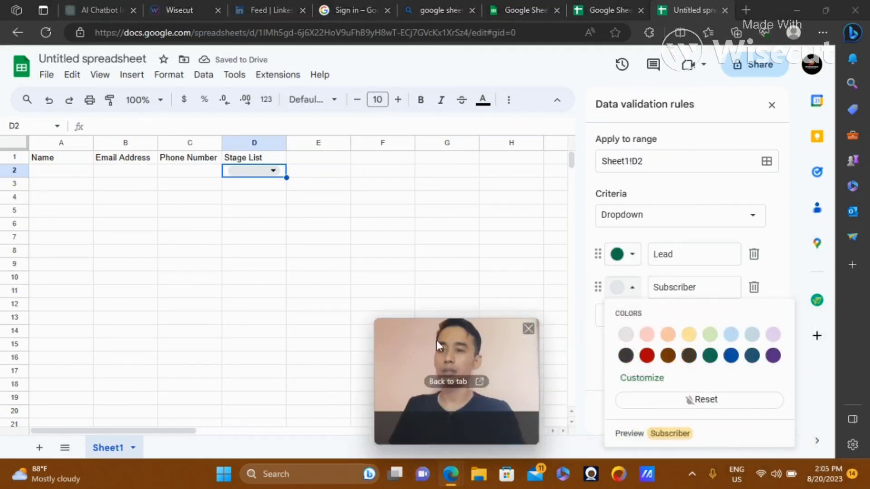
click(637, 386)
click(705, 350)
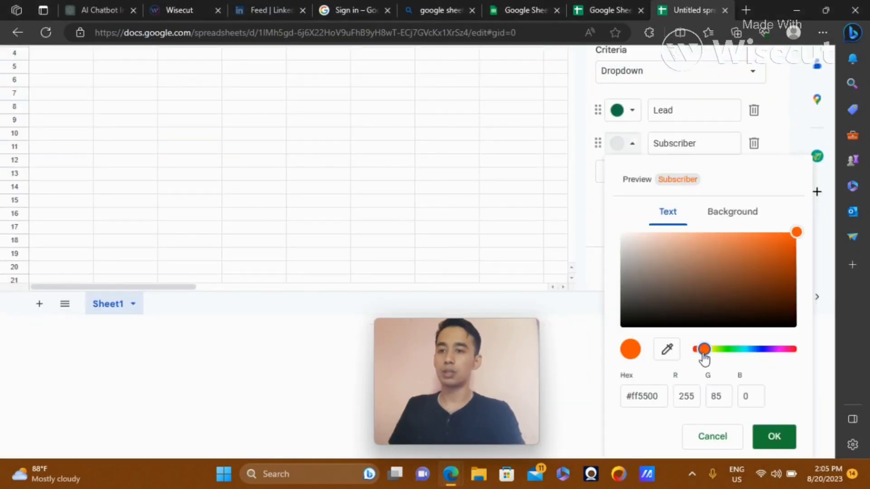
drag(703, 349, 714, 349)
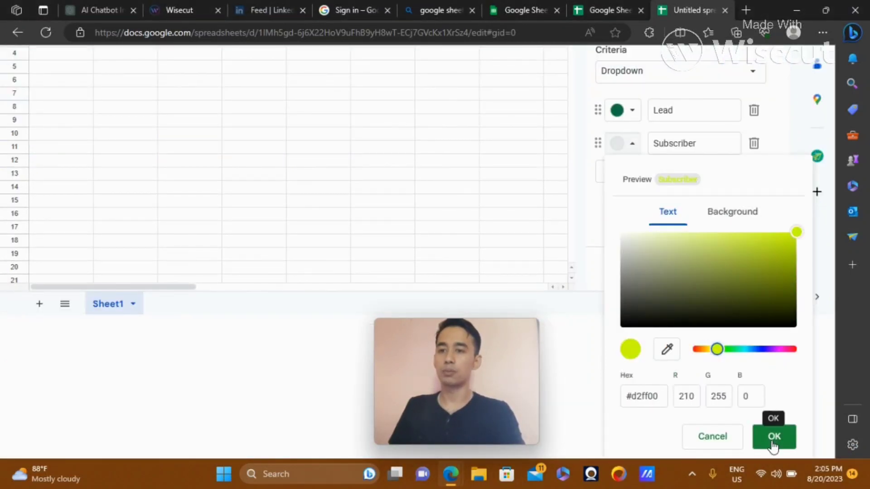
click(773, 436)
click(626, 287)
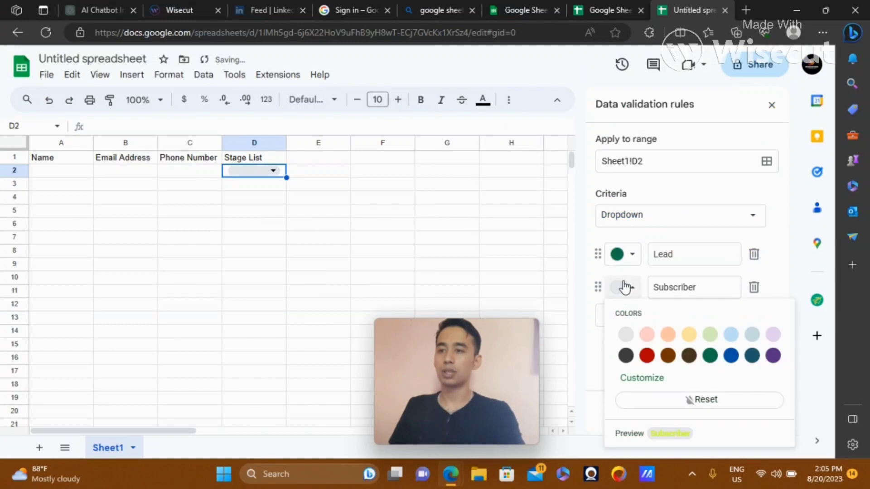
click(732, 356)
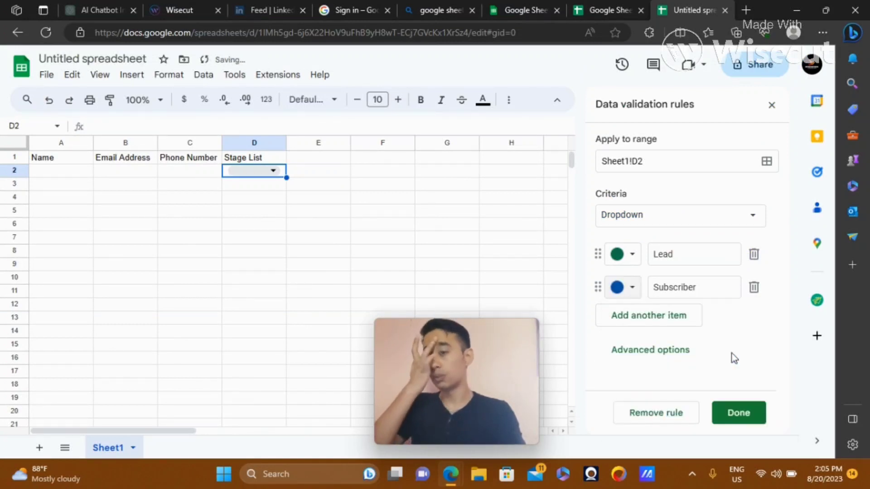
click(754, 420)
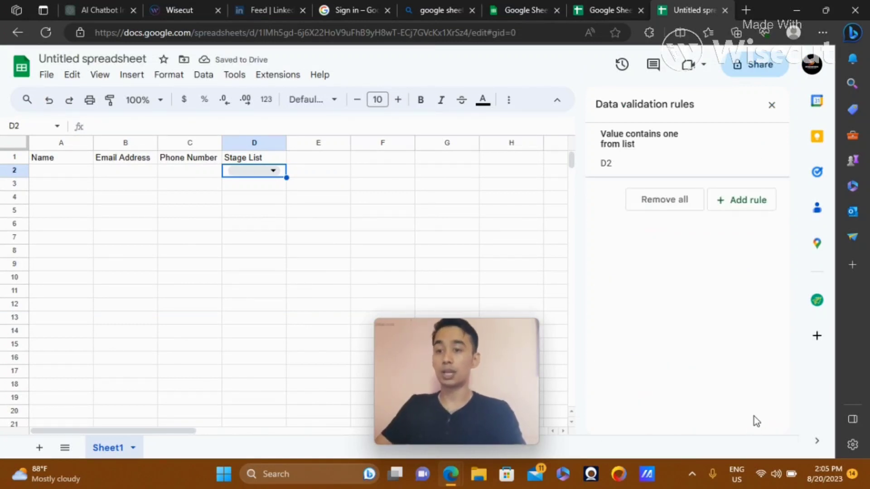
drag(452, 333, 789, 380)
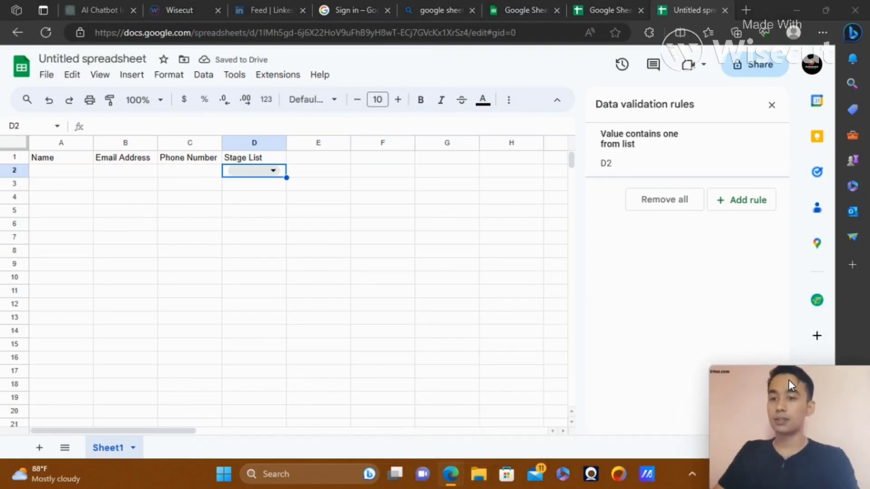
click(273, 197)
click(274, 171)
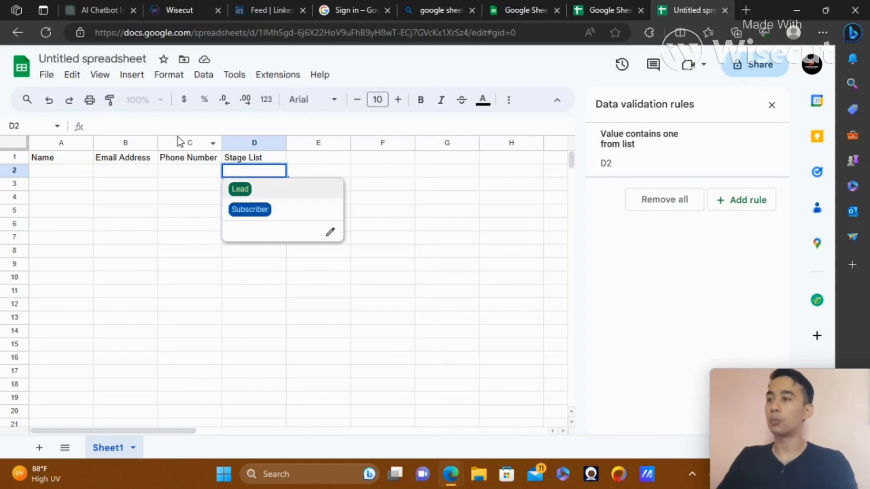
click(407, 194)
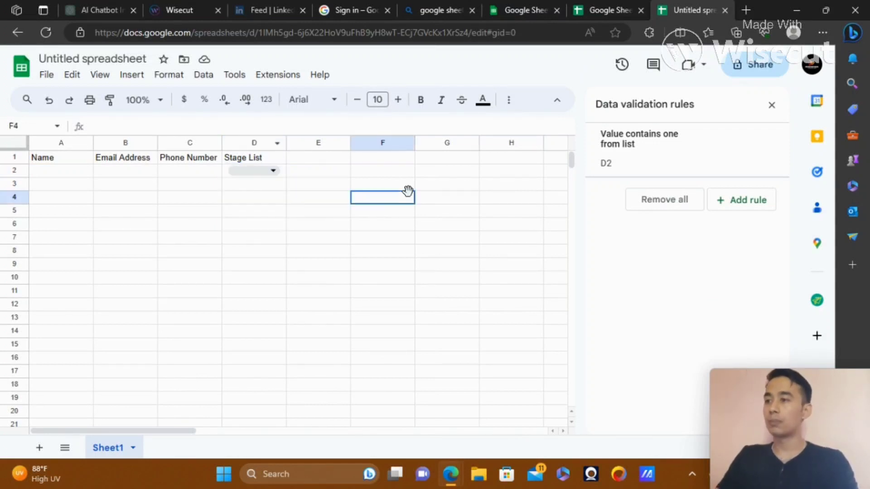
Copy the D2 dropdown down through D25 with the fill handle
click(283, 173)
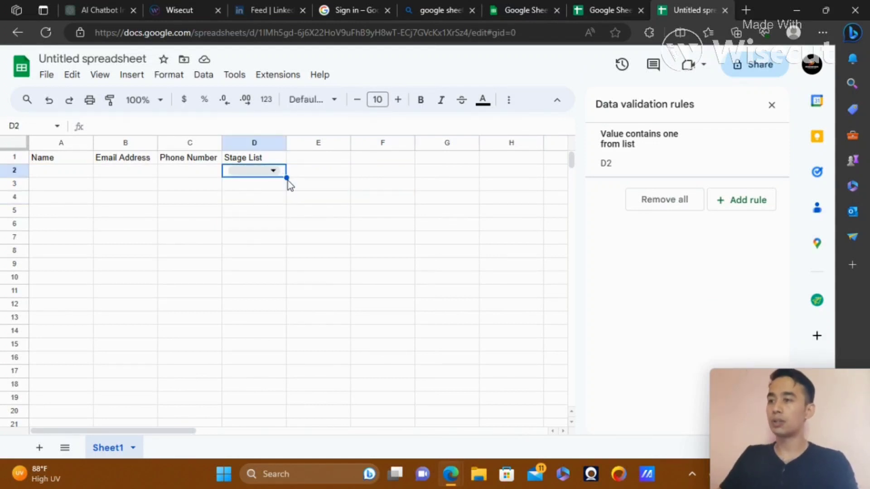
drag(284, 178, 278, 412)
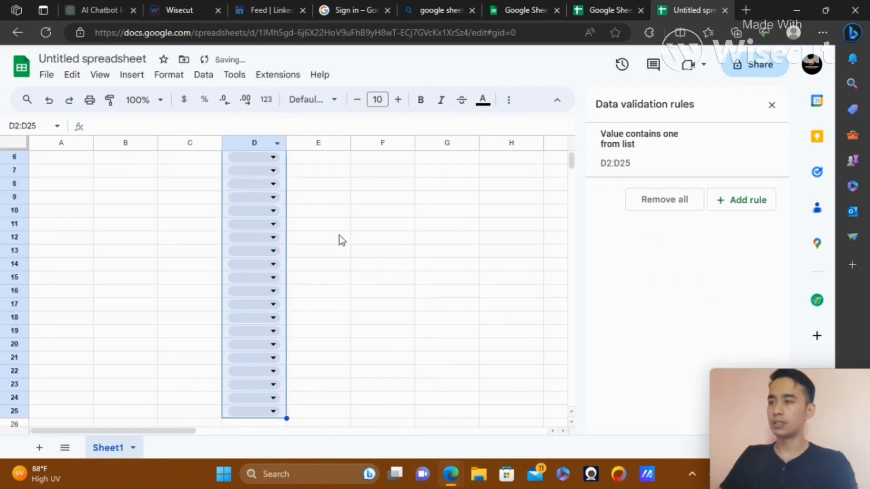
click(339, 235)
key(Left)
key(Left)
key(Up)
key(Up)
key(Up)
key(Up)
key(Up)
key(Up)
key(Up)
key(Up)
key(Up)
key(Up)
key(Up)
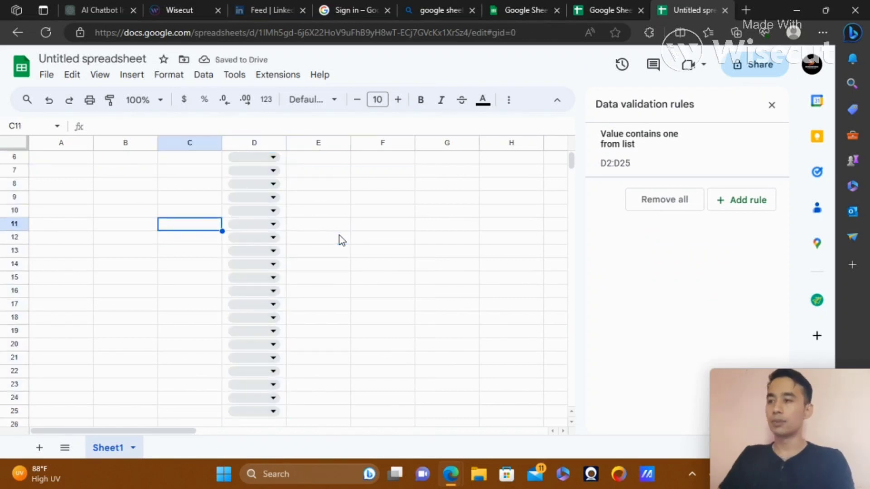
key(Right)
key(Down)
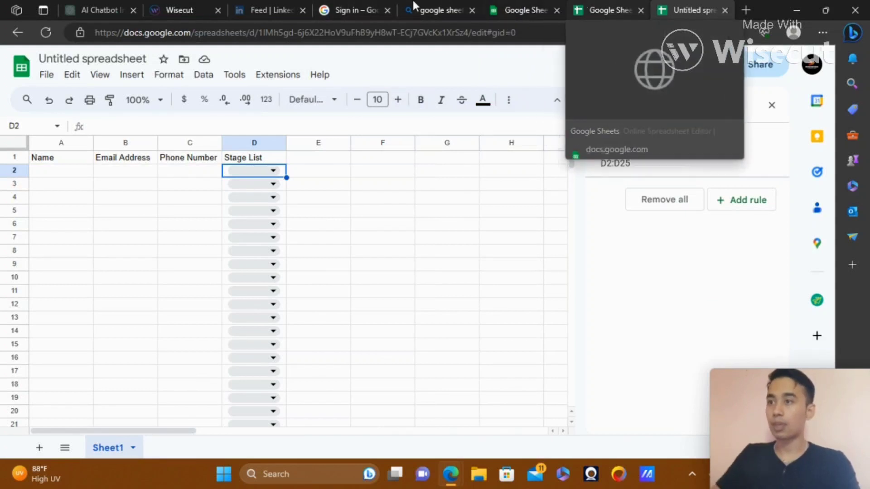
Close the search tab and extra Google Sheets tabs, returning to the Google sign-in page
click(471, 10)
click(471, 10)
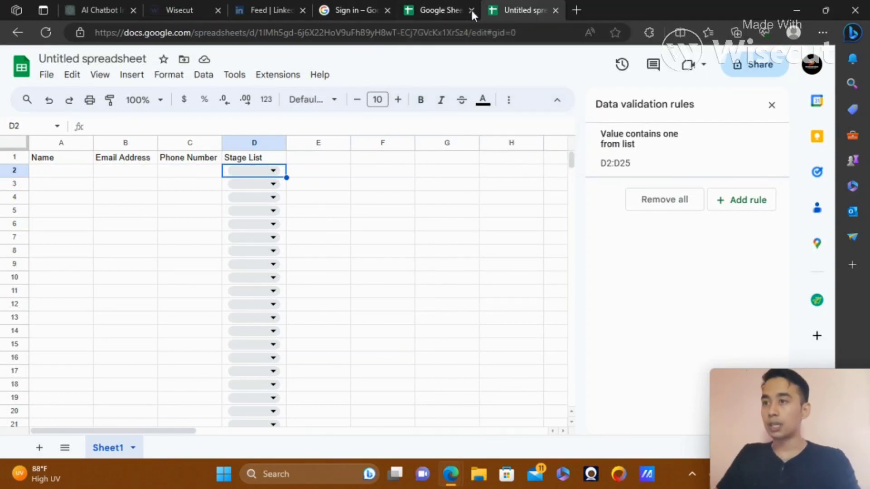
click(471, 10)
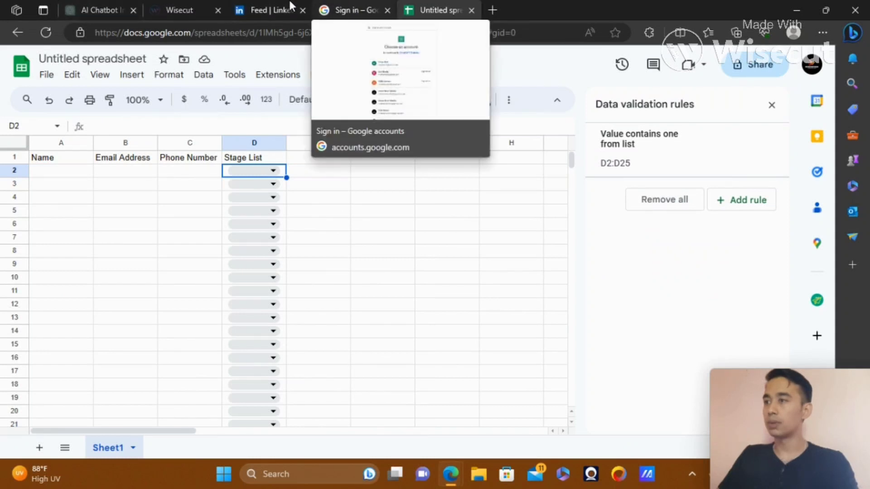
click(331, 7)
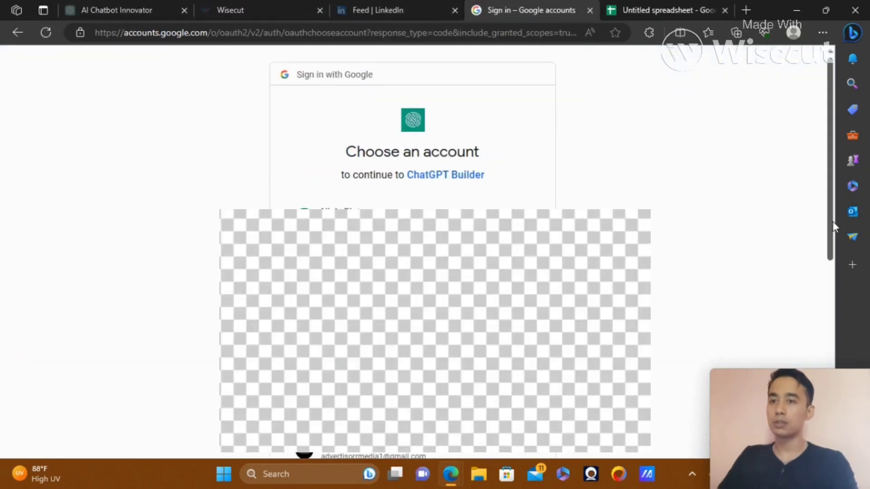
Grant ChatGPT Builder all requested Drive and Sheets permissions and check the integration is connected
drag(833, 221, 834, 350)
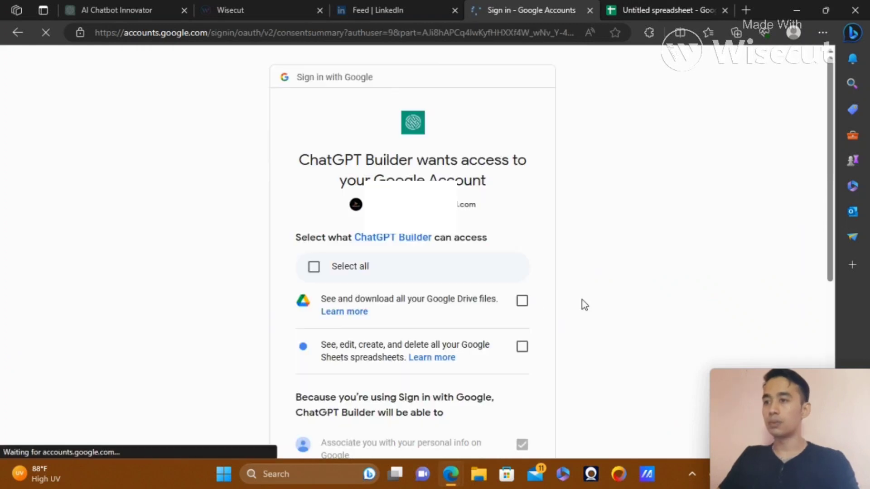
click(322, 274)
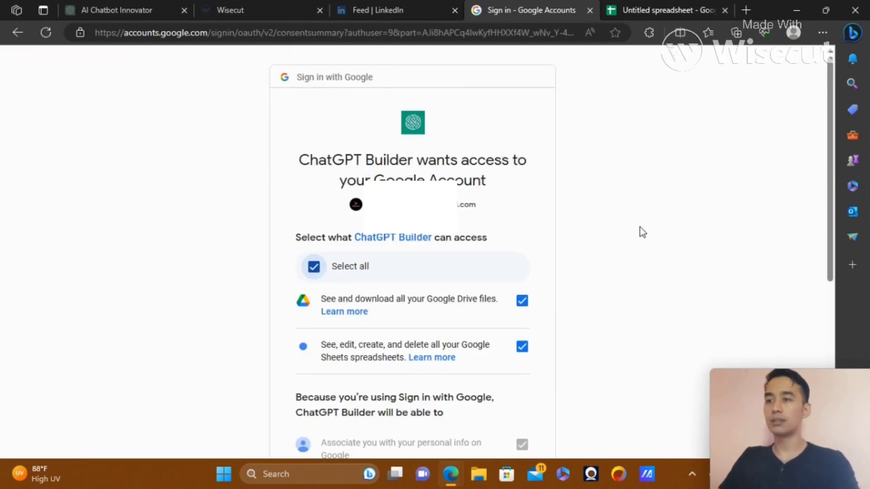
scroll(830, 229, down, 5)
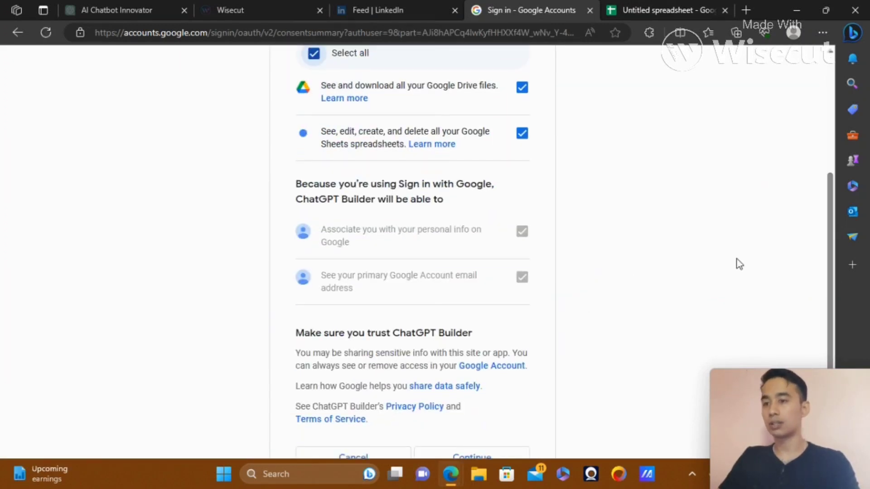
click(455, 458)
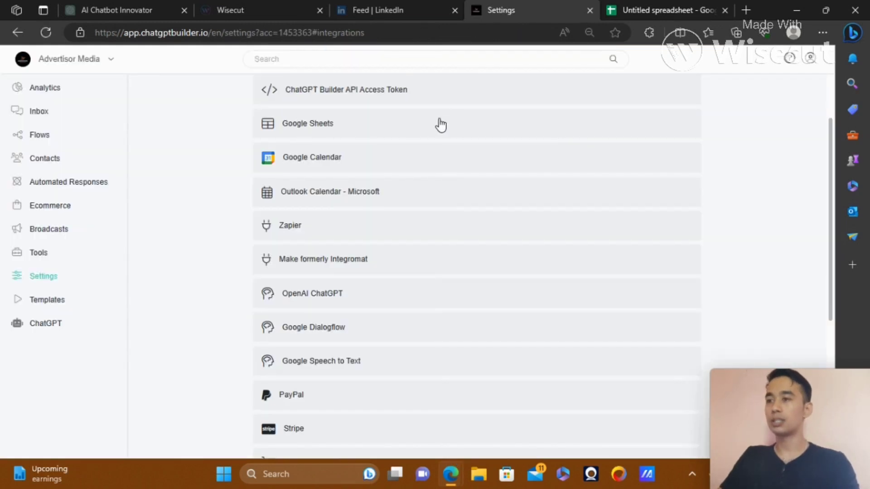
click(440, 125)
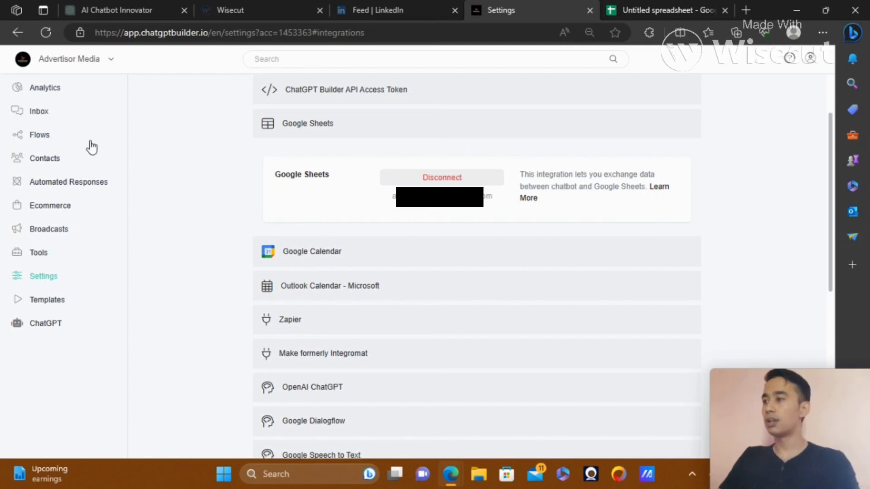
Go to the Flows list and open the Appointment Schedule flow
click(48, 142)
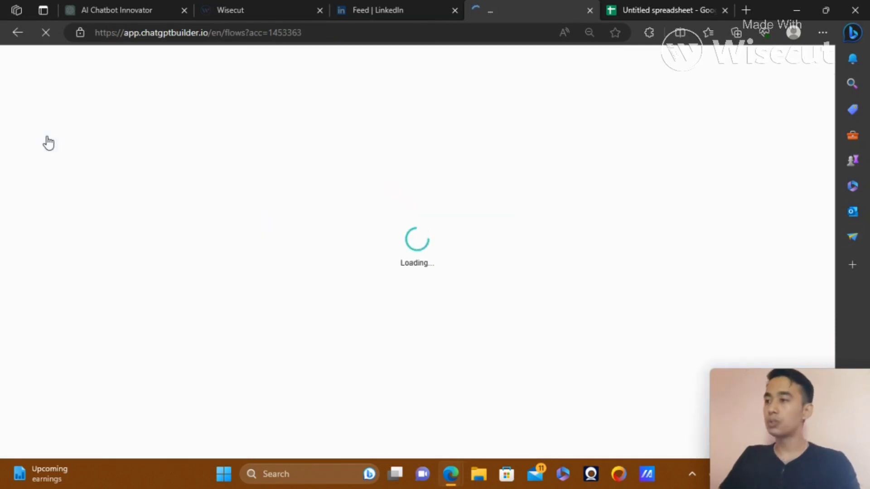
drag(832, 256, 822, 388)
mouse_move(822, 387)
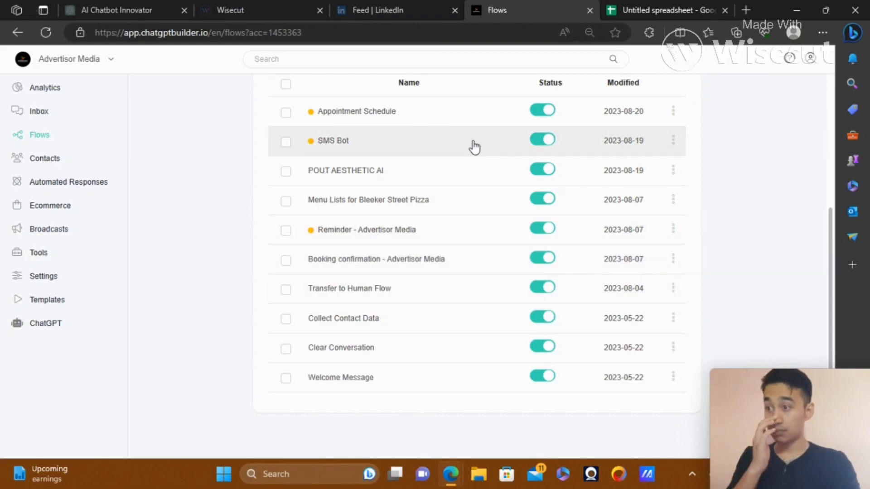
click(459, 114)
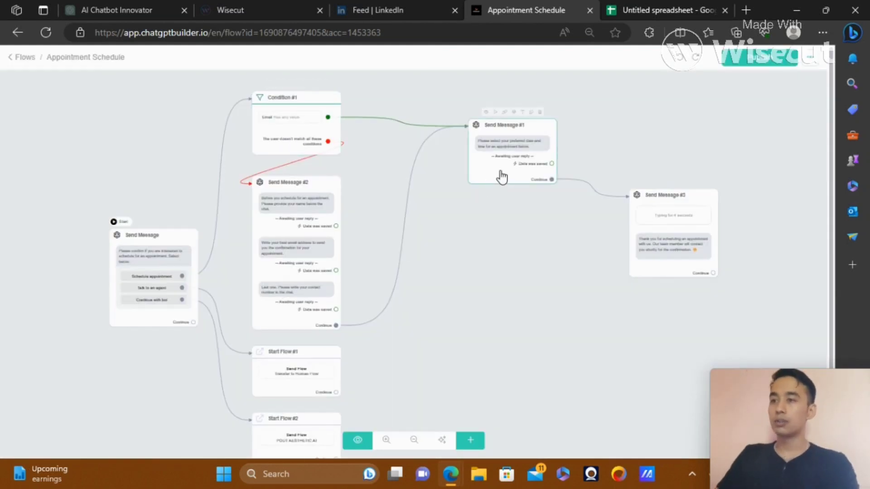
Remove the link from Send Message #2 to #1 and add a new Send Message #4 after #2
drag(501, 177, 557, 285)
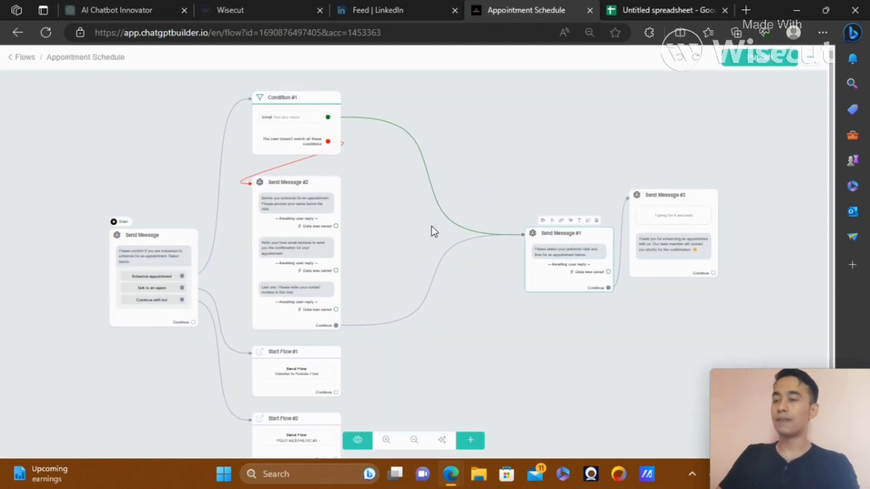
click(440, 279)
click(451, 256)
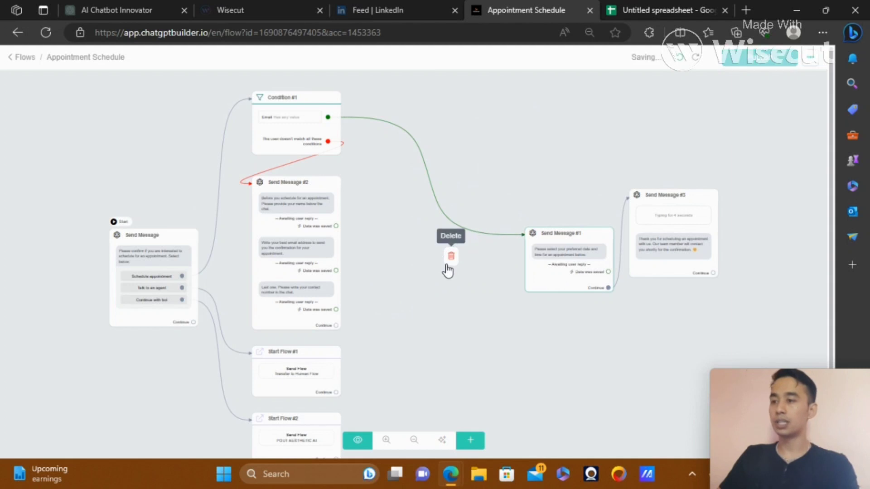
drag(335, 325, 431, 274)
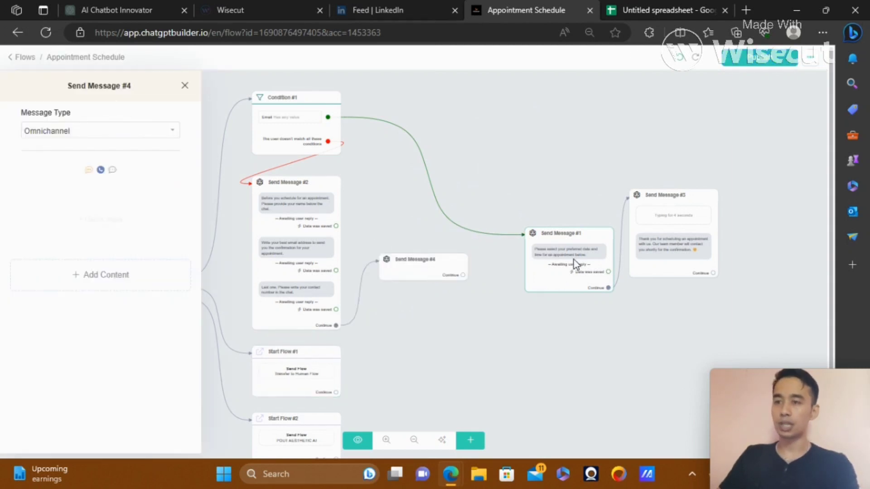
click(418, 282)
click(453, 270)
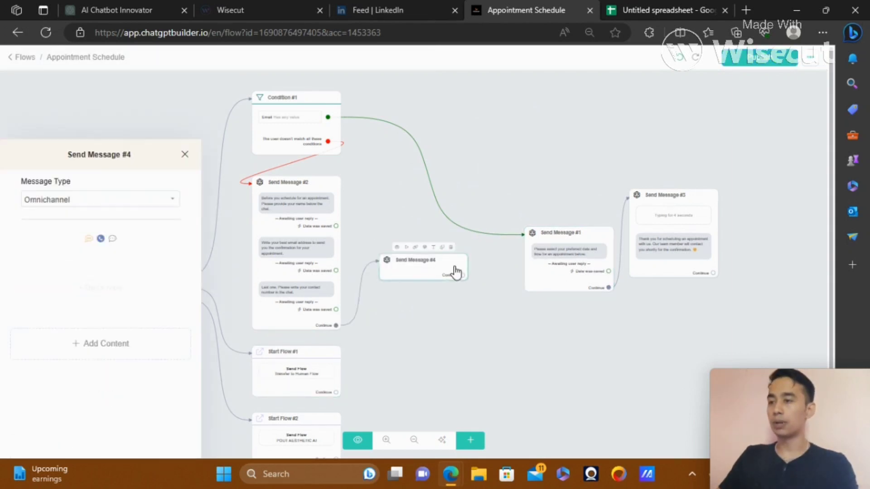
click(412, 267)
drag(450, 275, 493, 285)
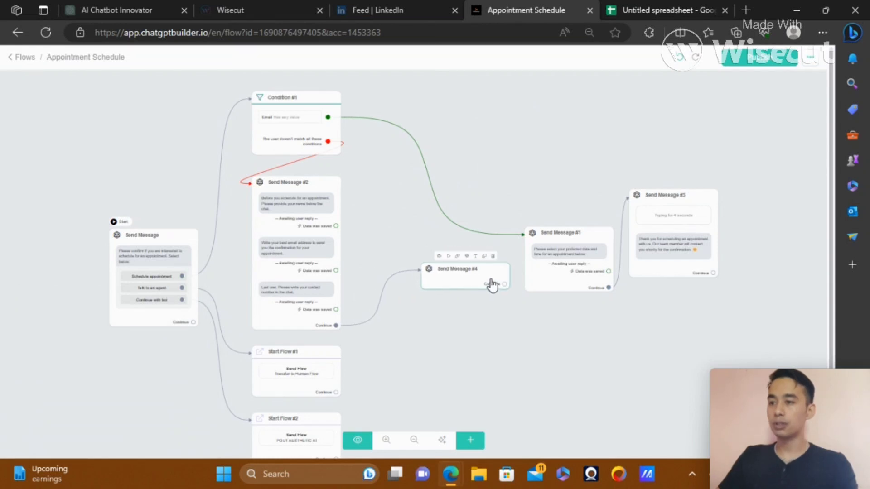
click(451, 279)
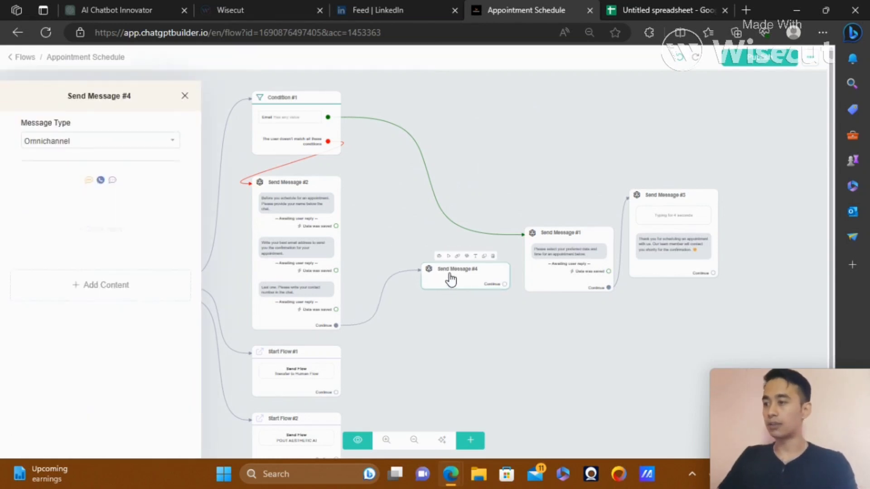
Add a Google Sheets action to Send Message #4 and open its settings
click(109, 272)
click(46, 247)
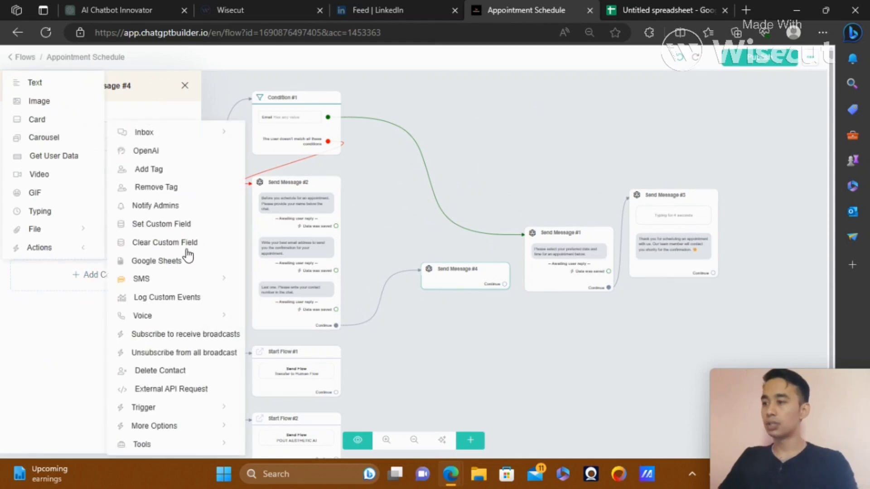
click(160, 262)
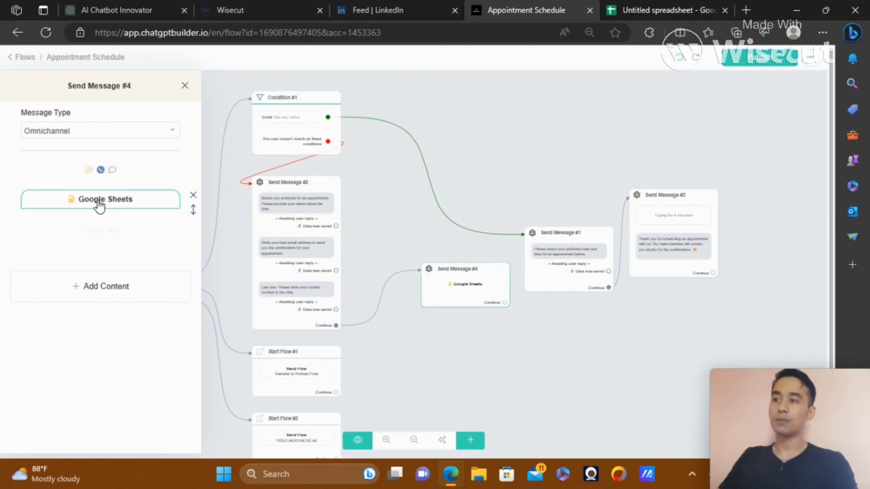
click(146, 205)
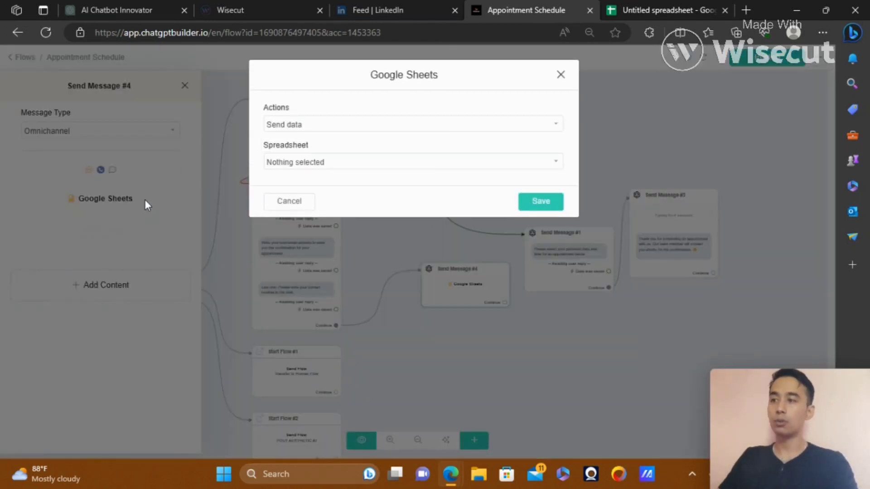
Keep the Send data action and pick Untitled spreadsheet as the target spreadsheet
click(413, 127)
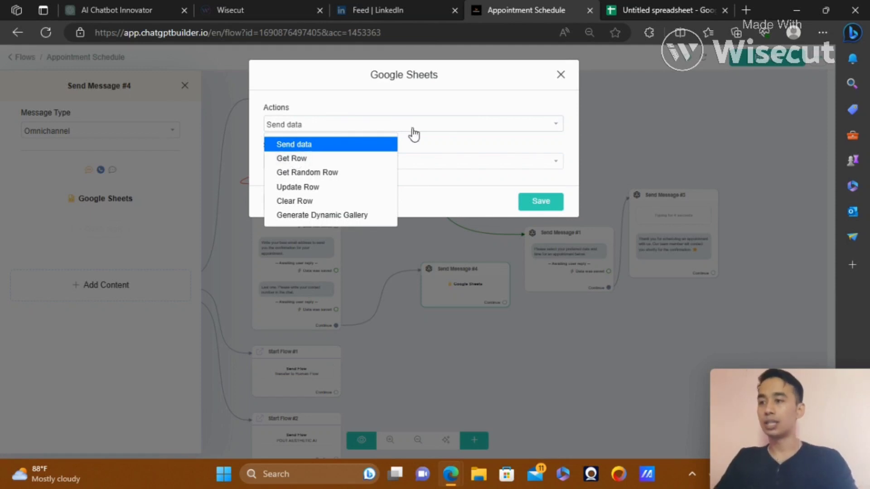
click(439, 111)
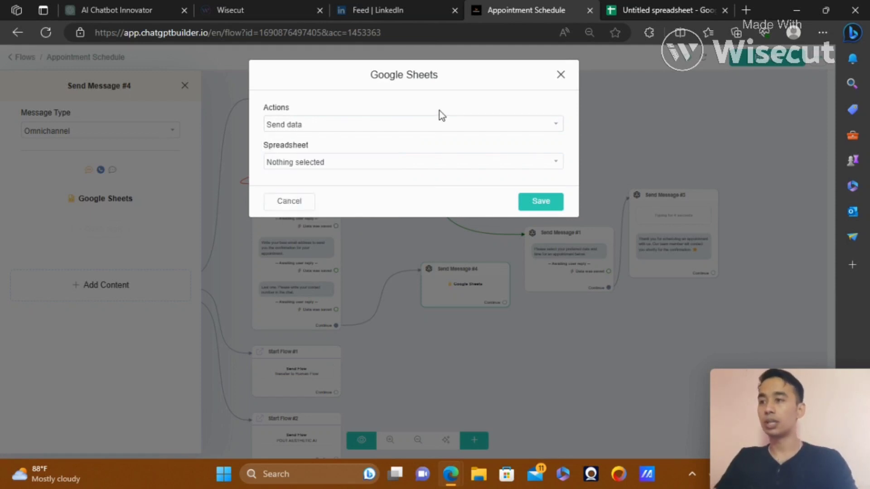
click(376, 166)
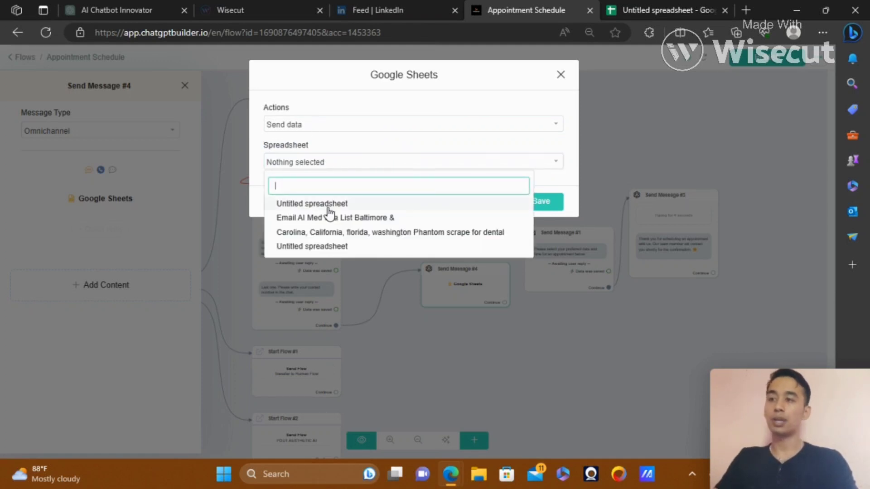
click(639, 10)
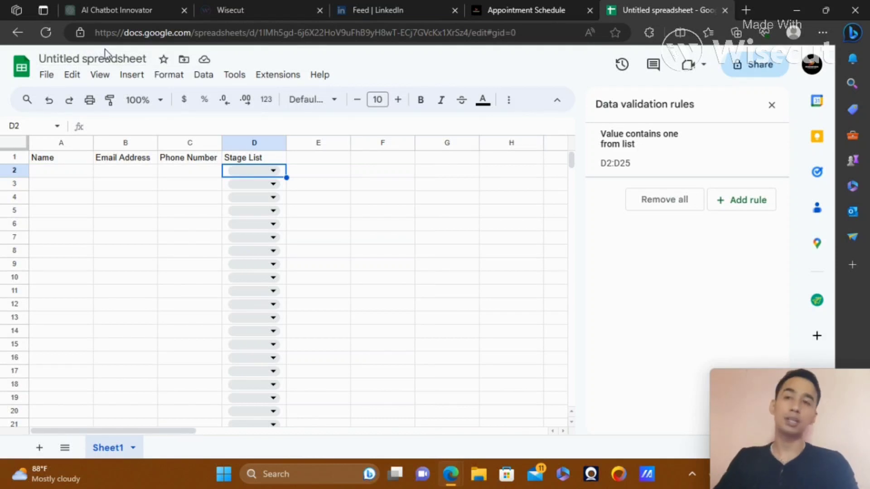
click(499, 9)
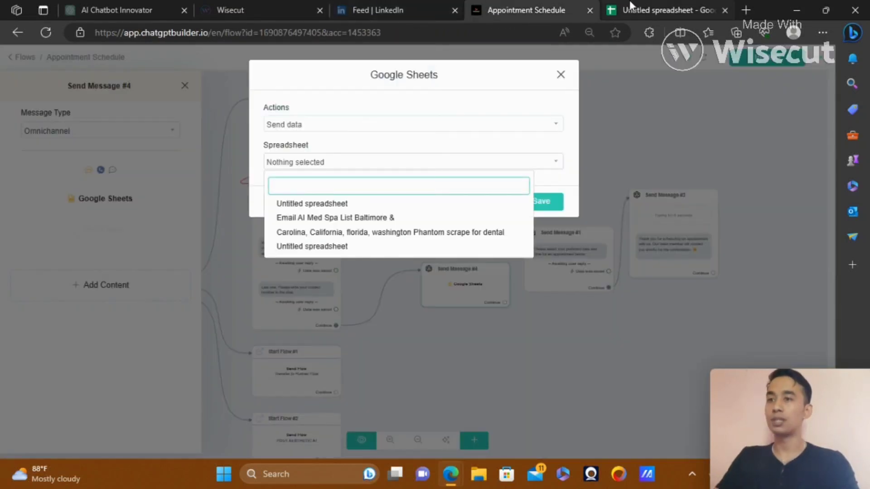
click(313, 203)
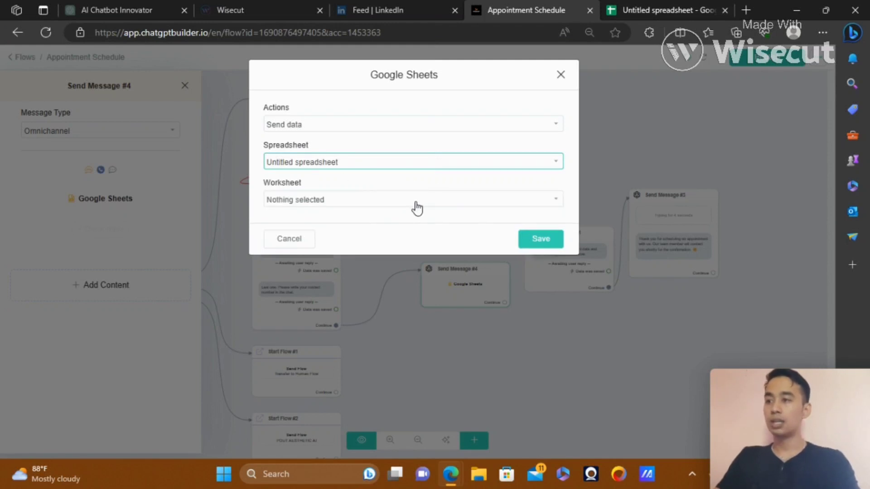
click(664, 10)
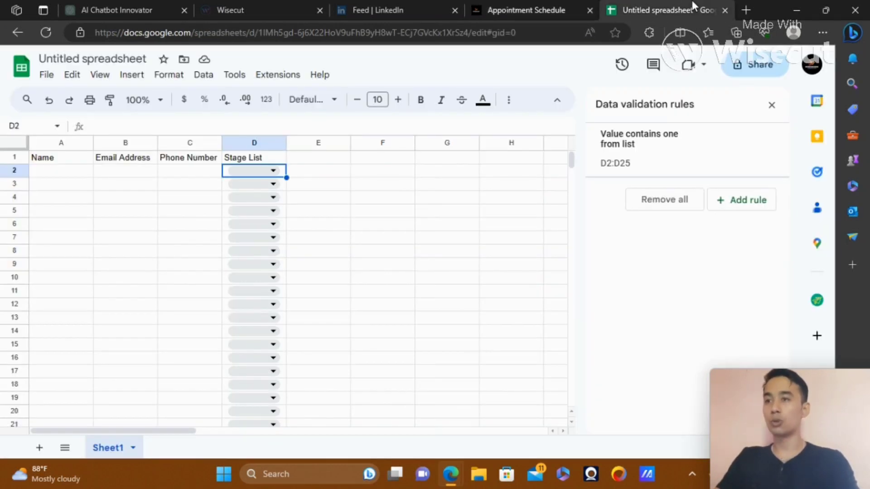
Check the worksheet is named Sheet1, then return to the builder's Google Sheets settings
double_click(119, 450)
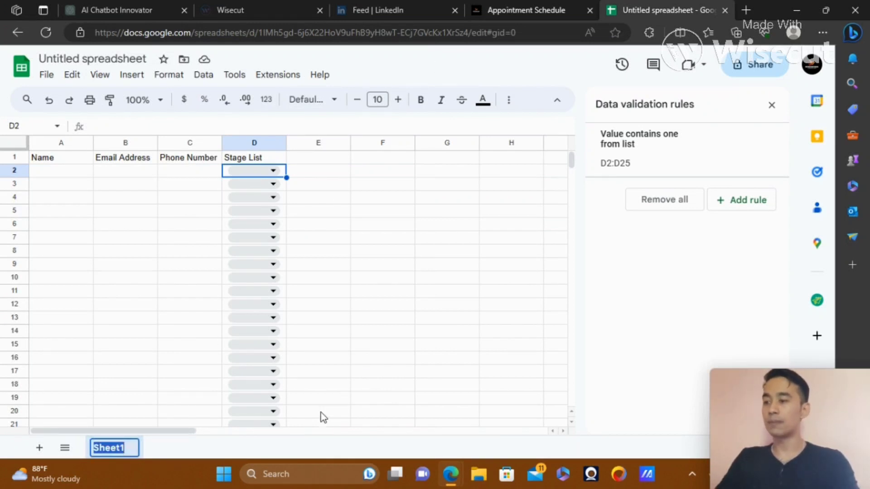
click(472, 278)
click(535, 6)
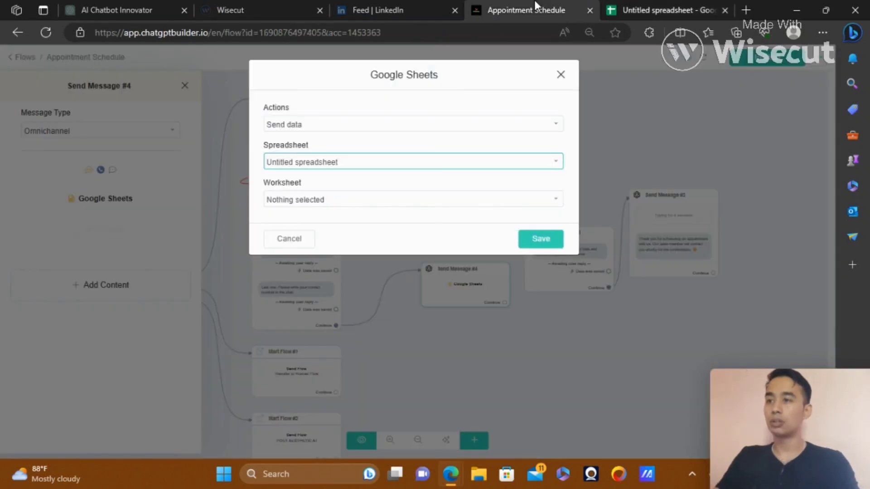
Select Sheet1, preview the Name column's custom field options, then cancel the Google Sheets settings
click(356, 199)
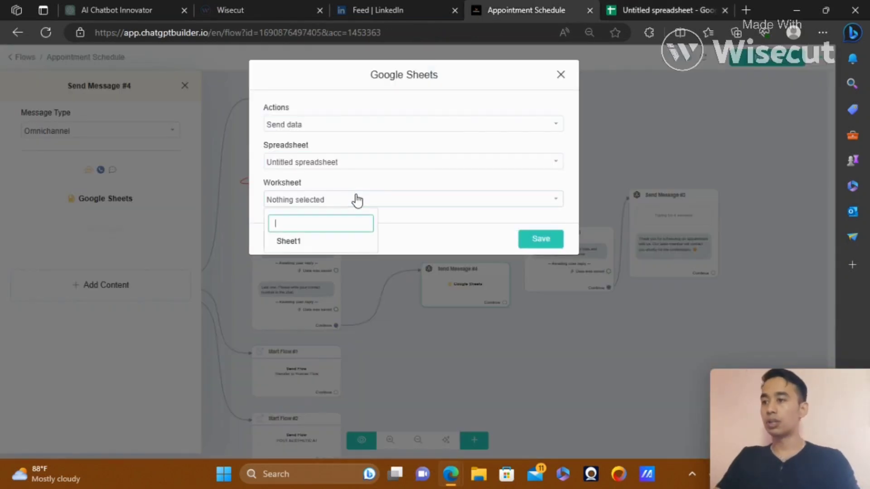
click(282, 241)
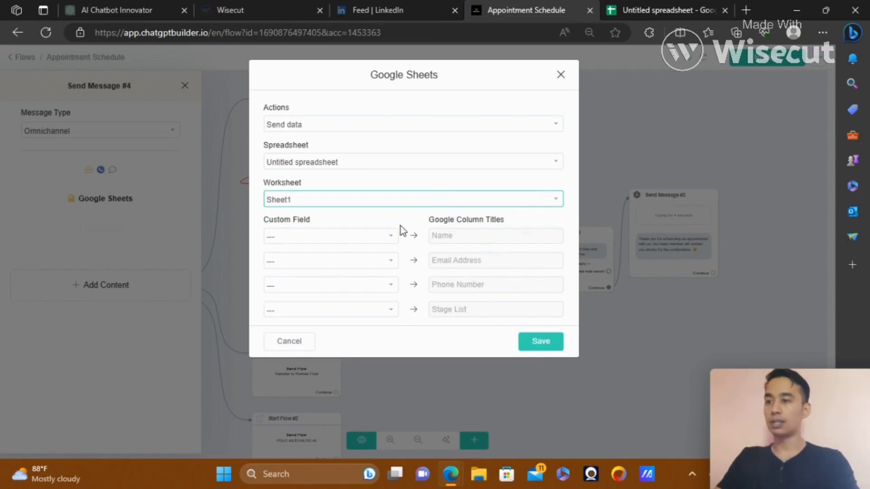
click(323, 240)
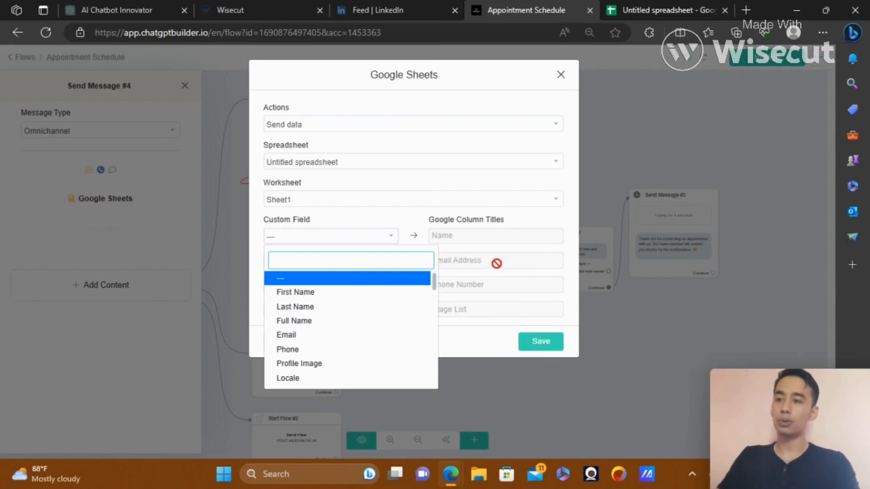
click(542, 114)
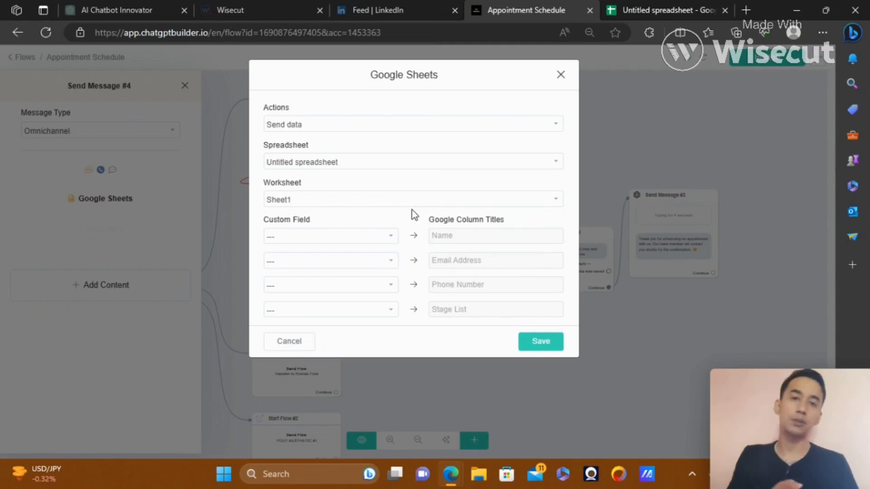
click(288, 342)
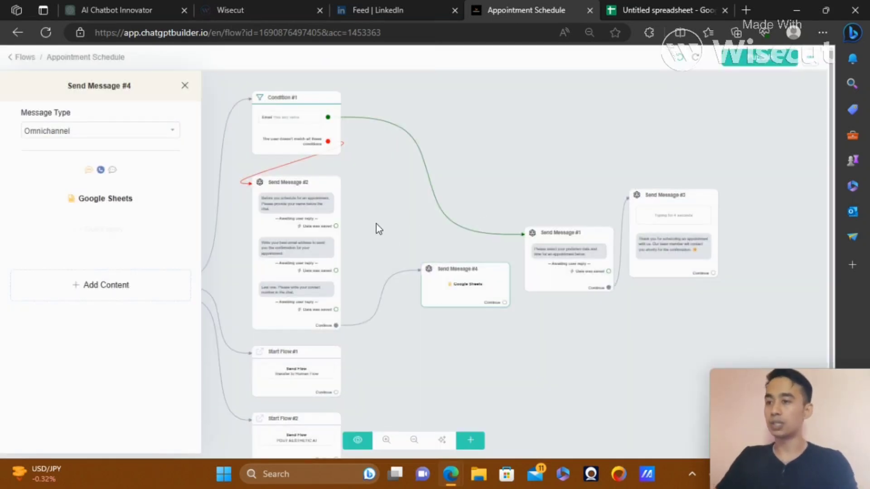
click(376, 224)
In Send Message #2, save the name, email and phone replies to the First Name, Email and Phone fields
click(279, 242)
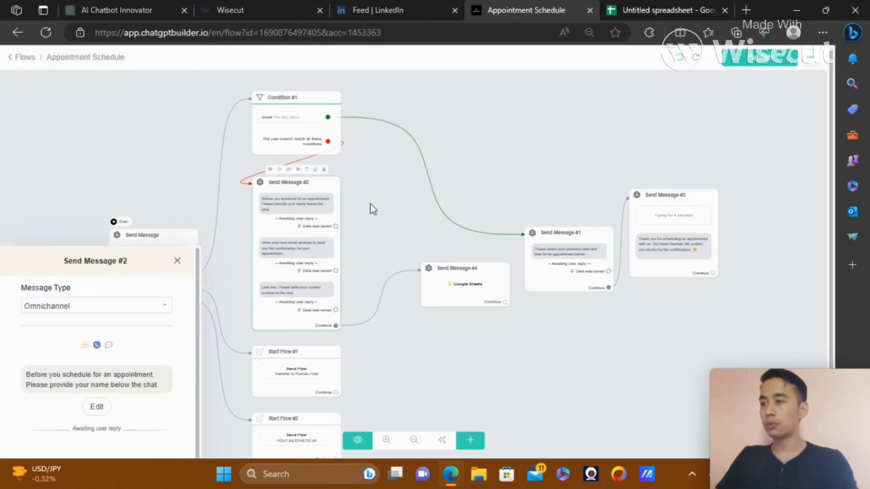
drag(197, 220, 197, 314)
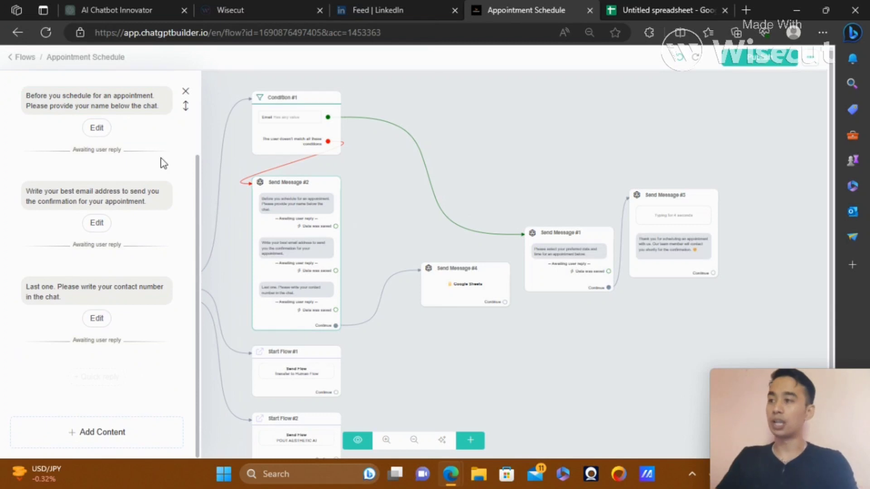
click(131, 110)
click(127, 178)
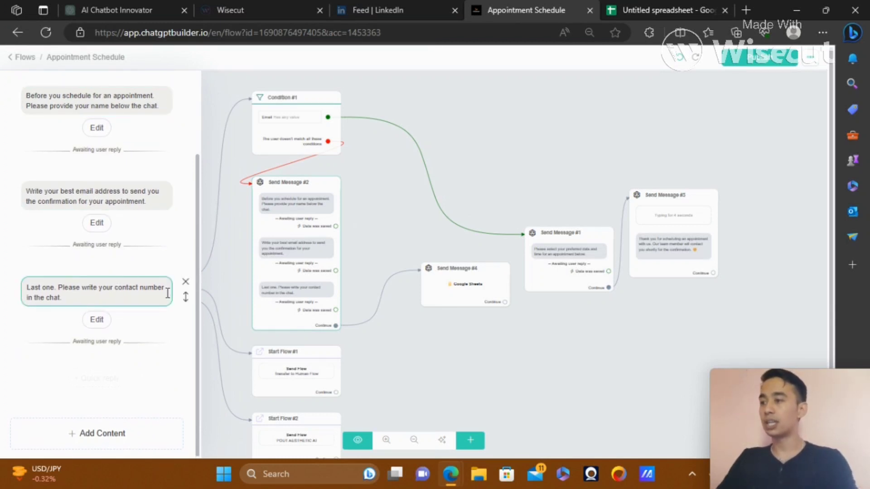
click(97, 129)
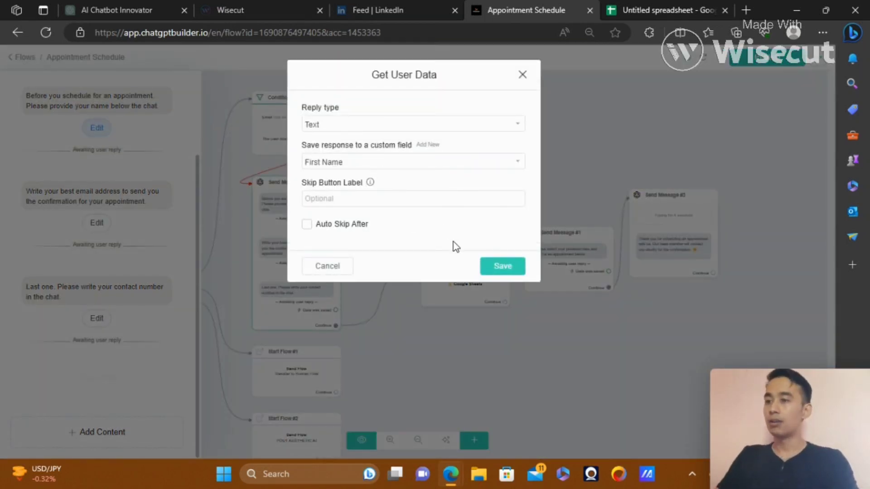
click(500, 267)
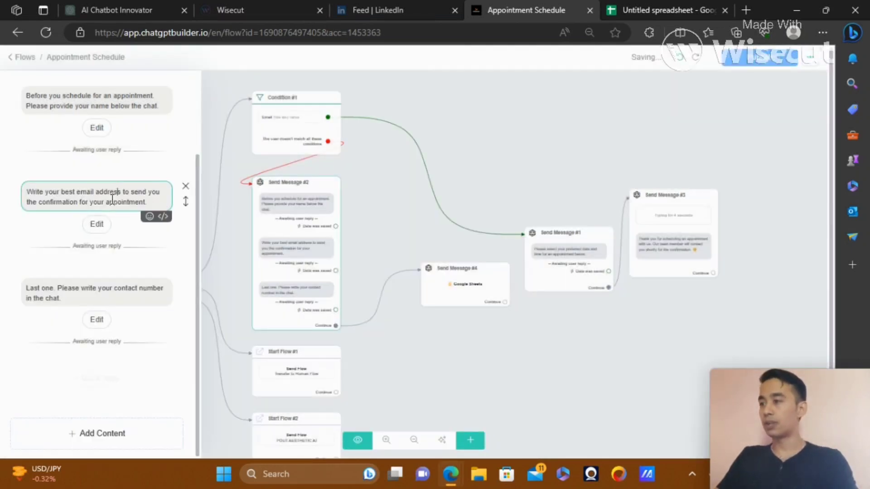
click(102, 222)
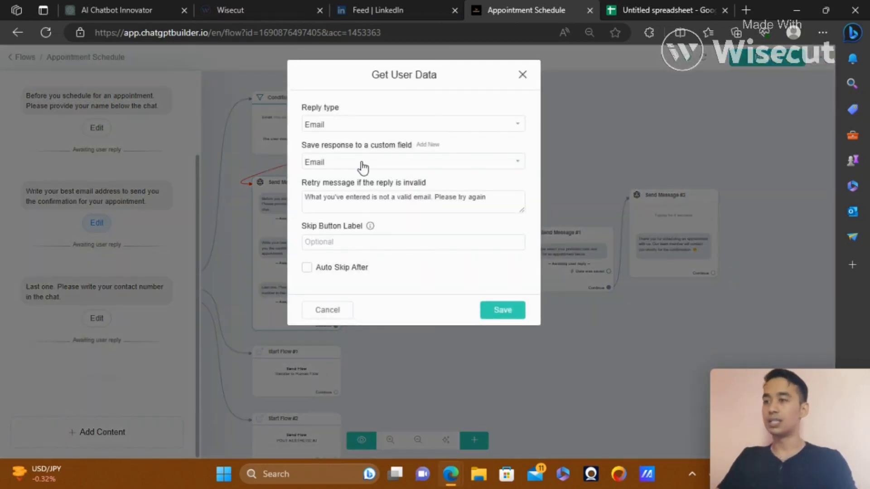
click(495, 313)
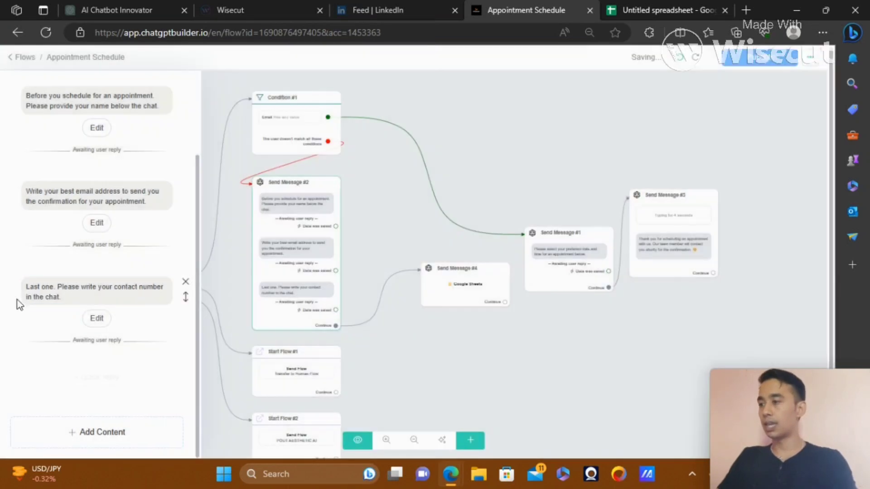
click(93, 323)
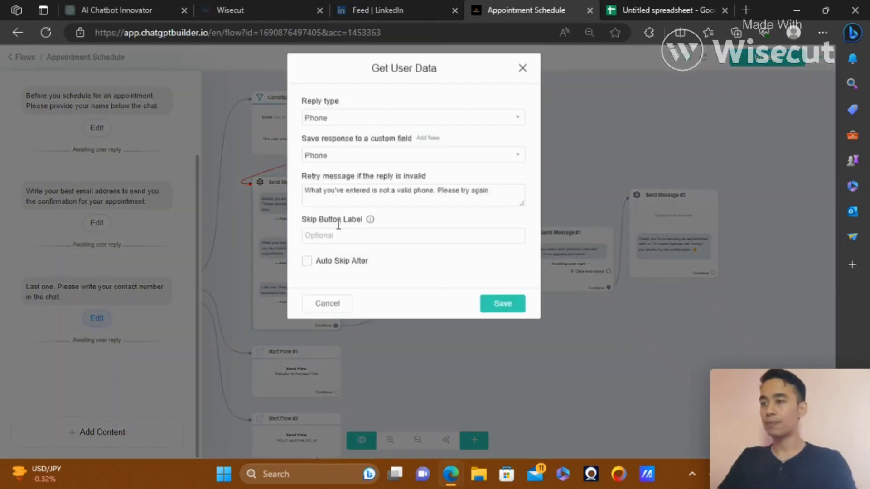
click(497, 313)
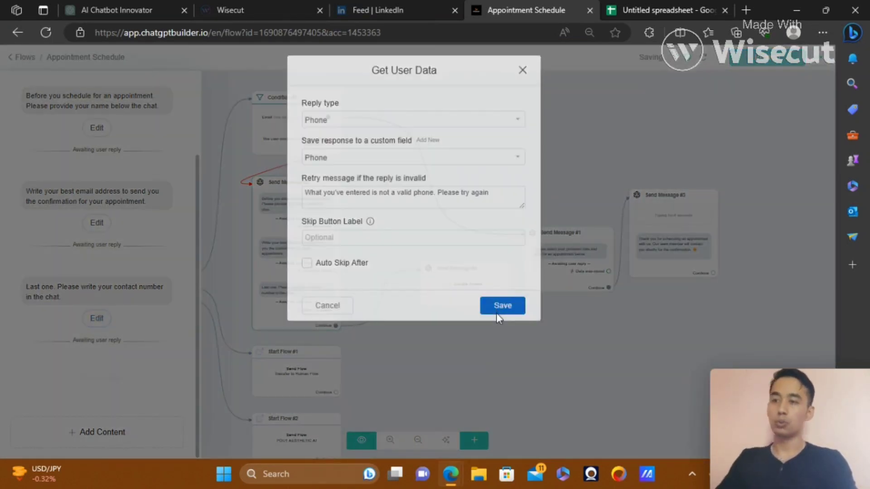
Point Send Message #4's Google Sheets action at Untitled spreadsheet, worksheet Sheet1
click(453, 284)
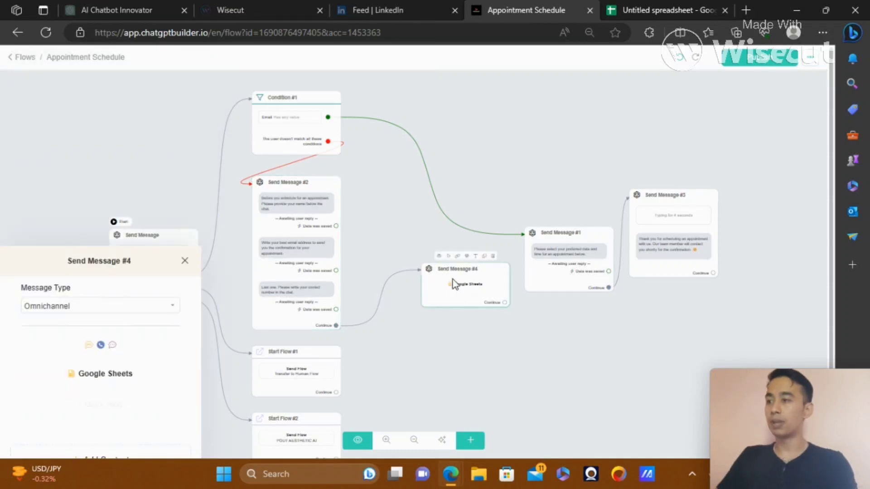
click(91, 205)
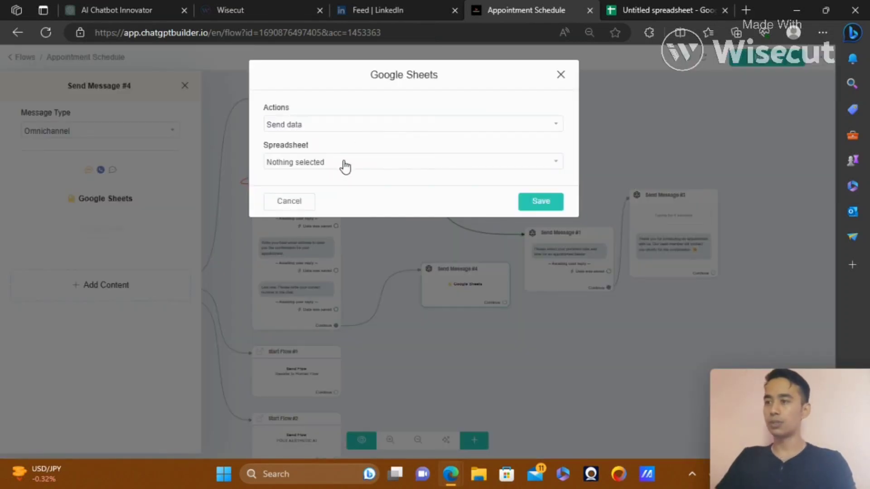
click(345, 164)
click(311, 204)
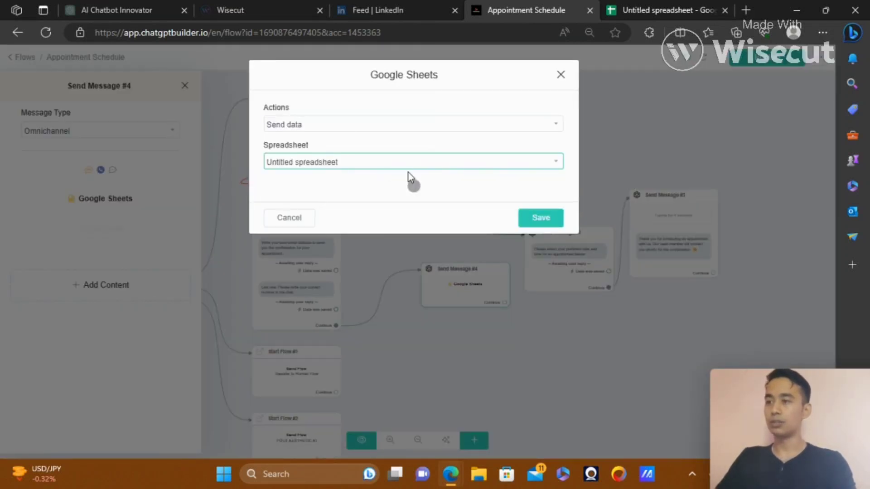
click(386, 202)
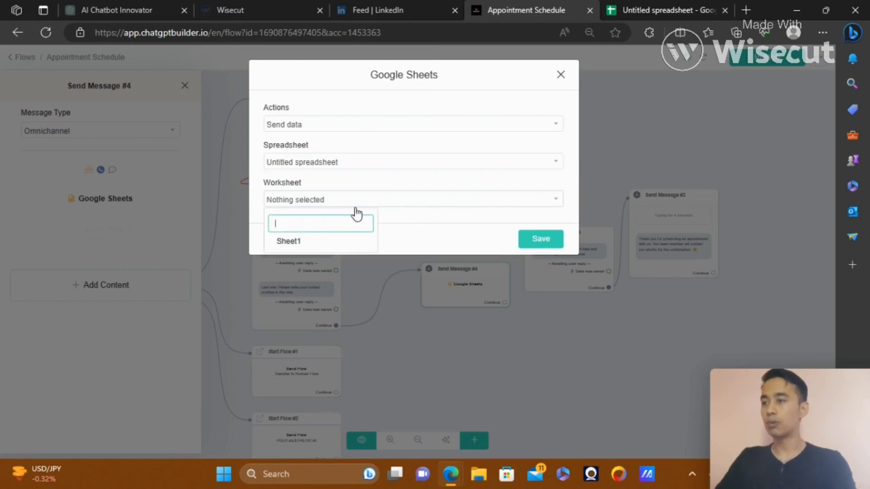
click(291, 242)
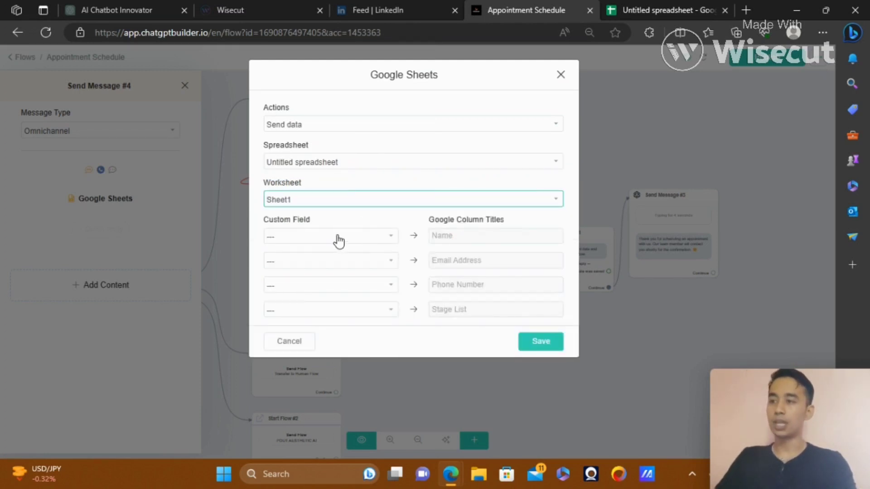
Map First Name, Email and Phone to the Name, Email Address and Phone Number columns, and save
click(338, 236)
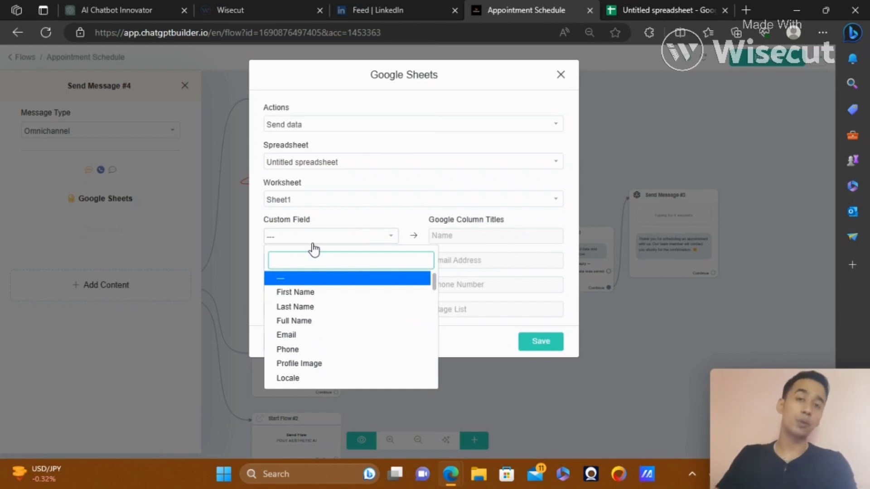
click(298, 297)
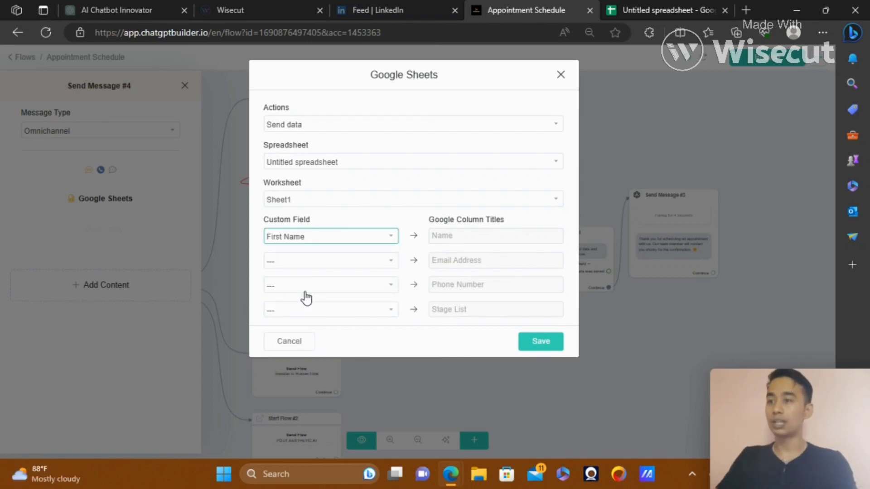
click(341, 266)
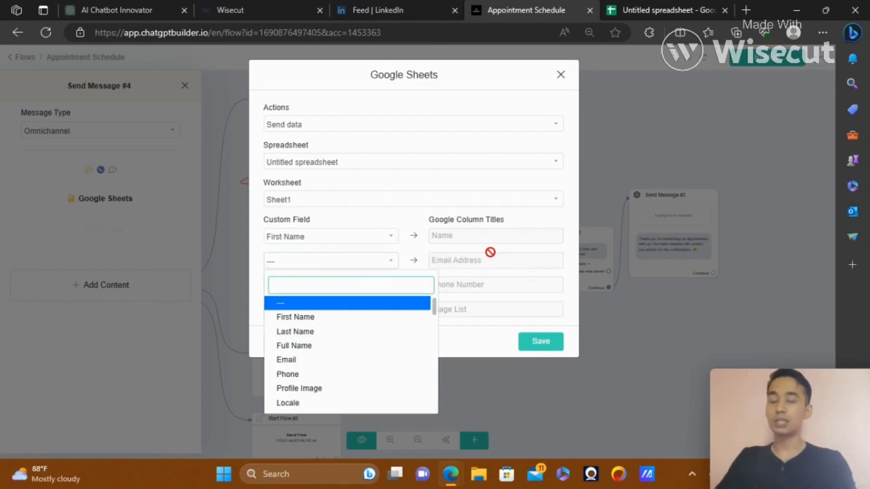
click(287, 360)
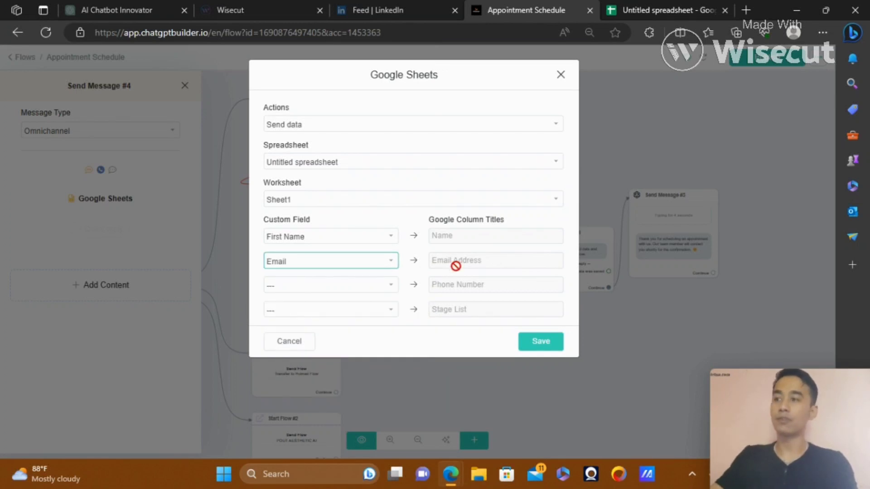
click(331, 284)
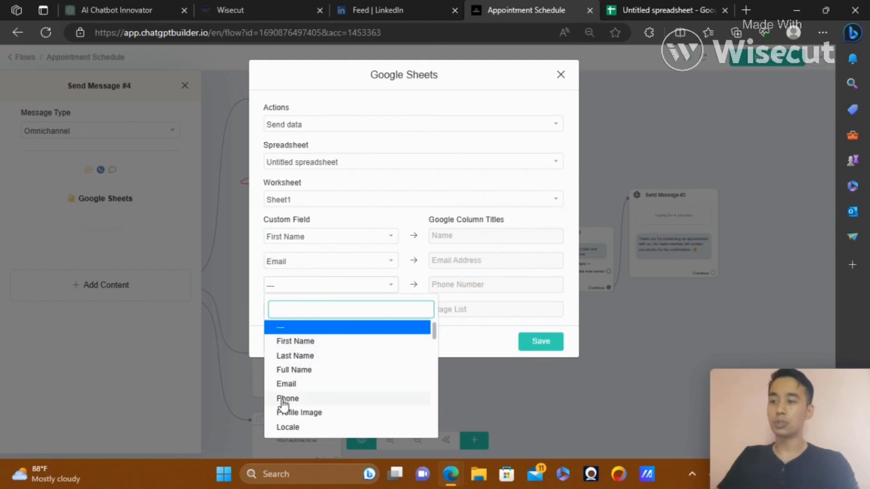
click(283, 401)
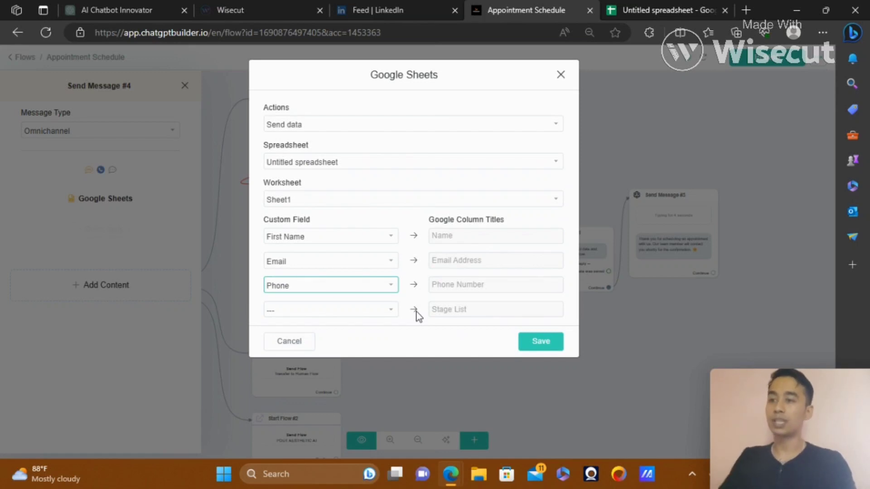
click(543, 345)
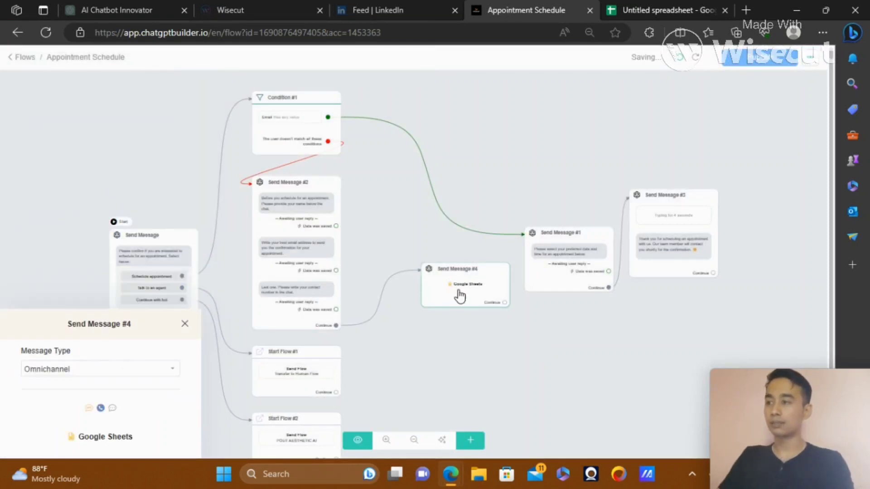
Connect Send Message #4's Continue port to Send Message #1 and publish the flow
mouse_move(463, 294)
mouse_down()
mouse_move(397, 289)
mouse_move(499, 287)
mouse_move(443, 244)
mouse_move(534, 269)
mouse_up()
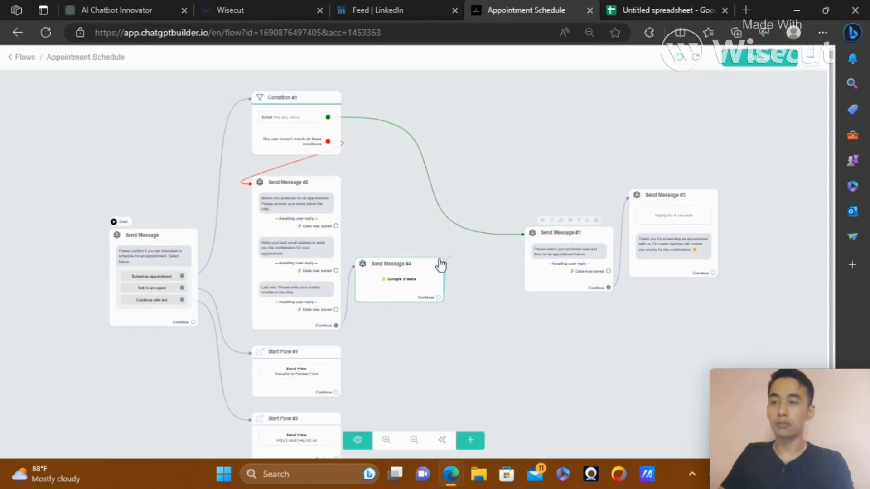
click(555, 267)
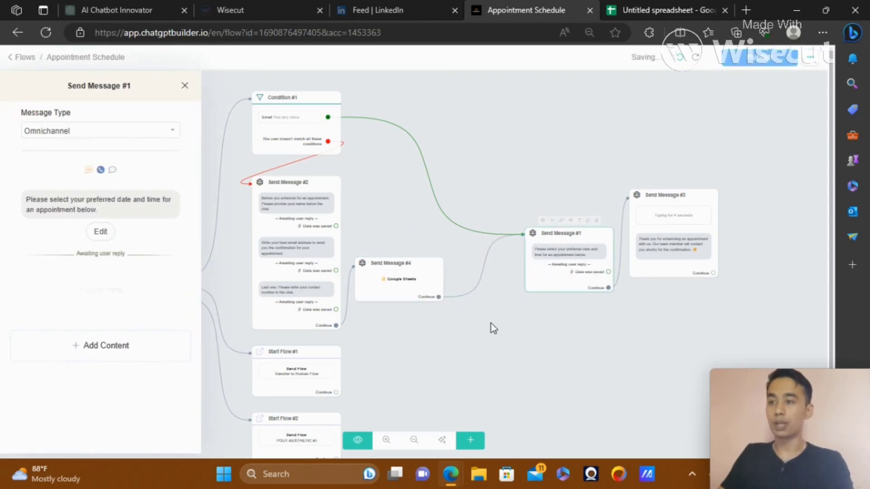
click(491, 323)
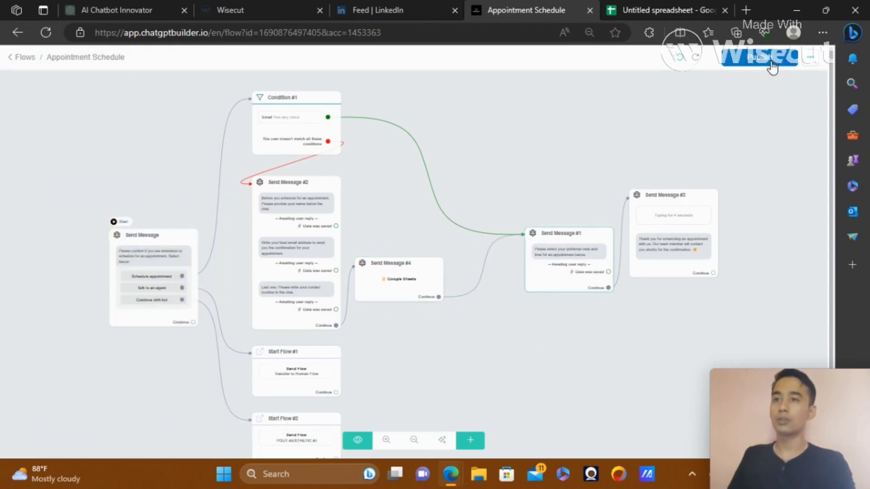
click(766, 58)
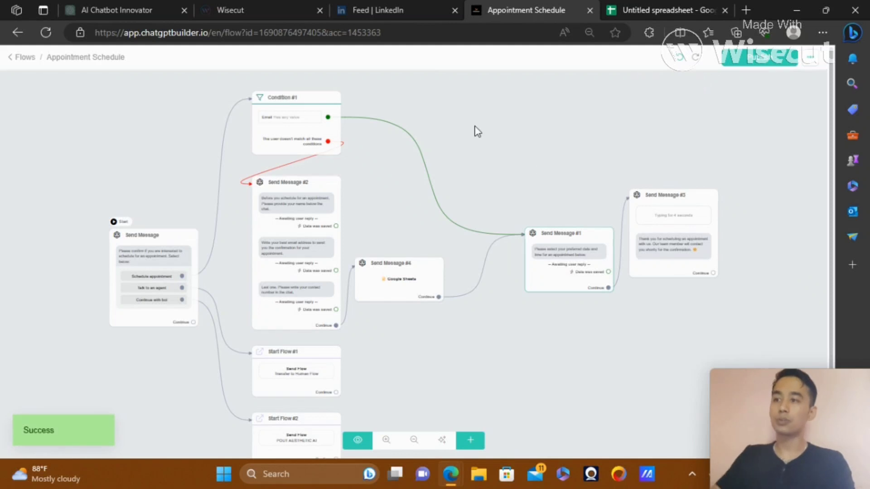
drag(485, 128, 586, 123)
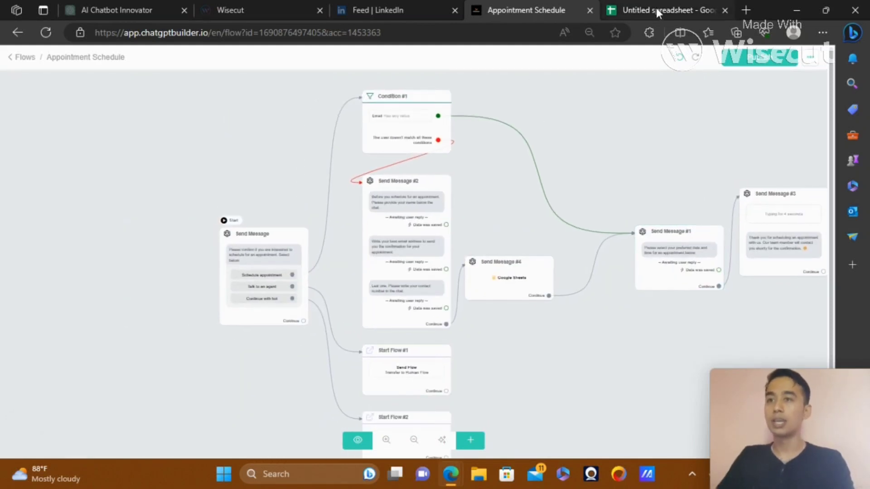
Widen columns A, B and C (Name, Email Address, Phone Number) in the lead spreadsheet
click(657, 7)
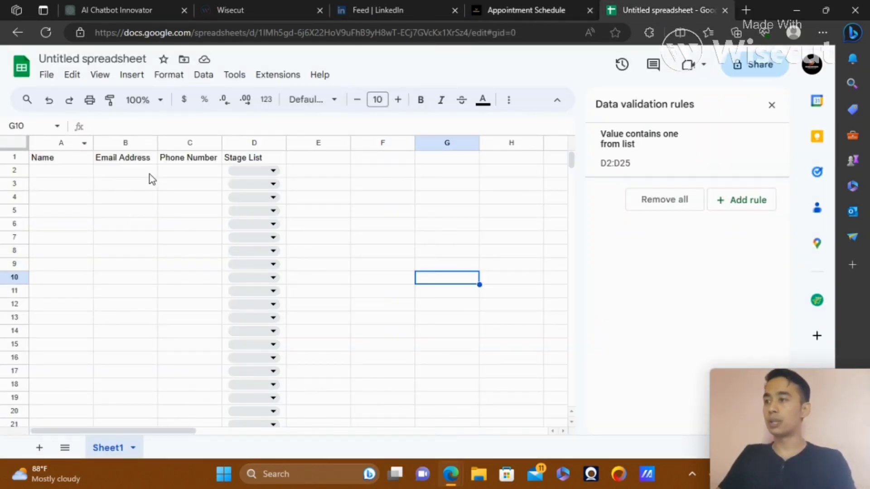
drag(93, 143, 131, 143)
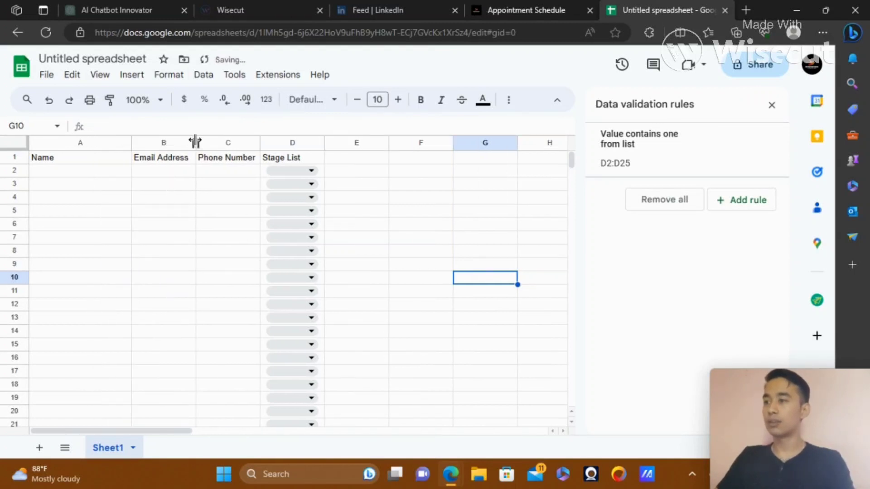
drag(196, 143, 263, 143)
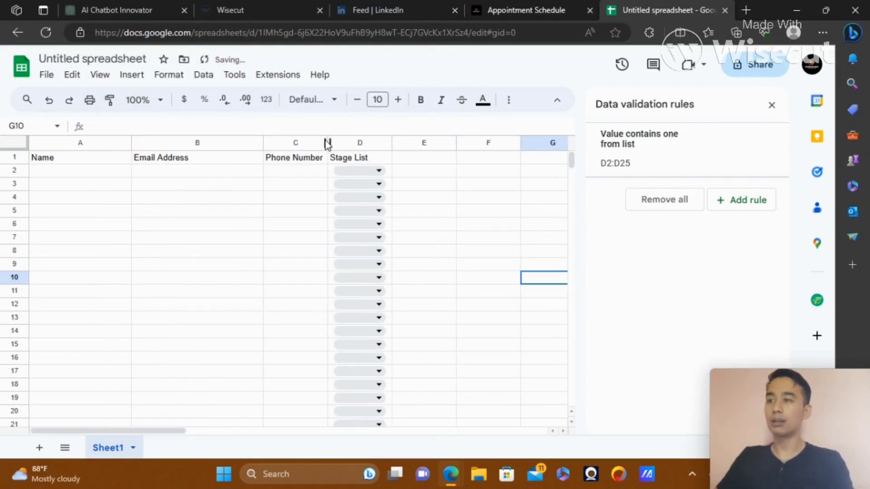
drag(327, 143, 451, 143)
click(506, 6)
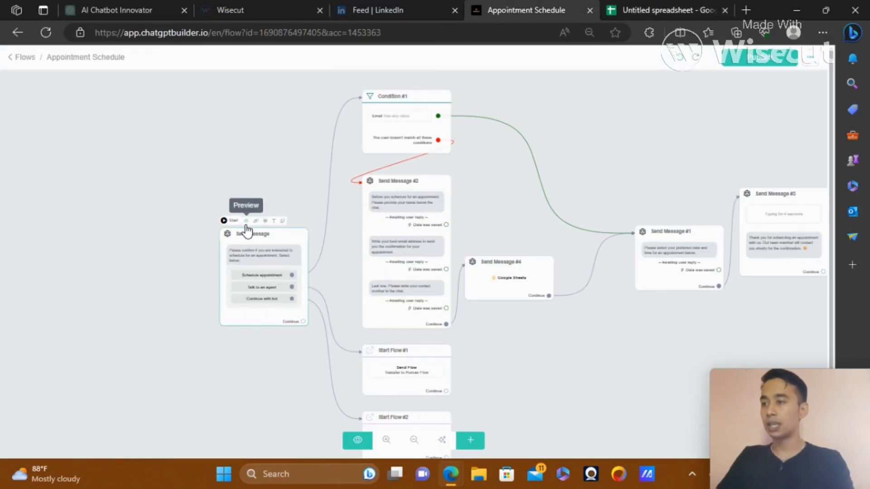
Start a Webchat preview of the flow and choose Schedule appointment
click(247, 220)
click(490, 175)
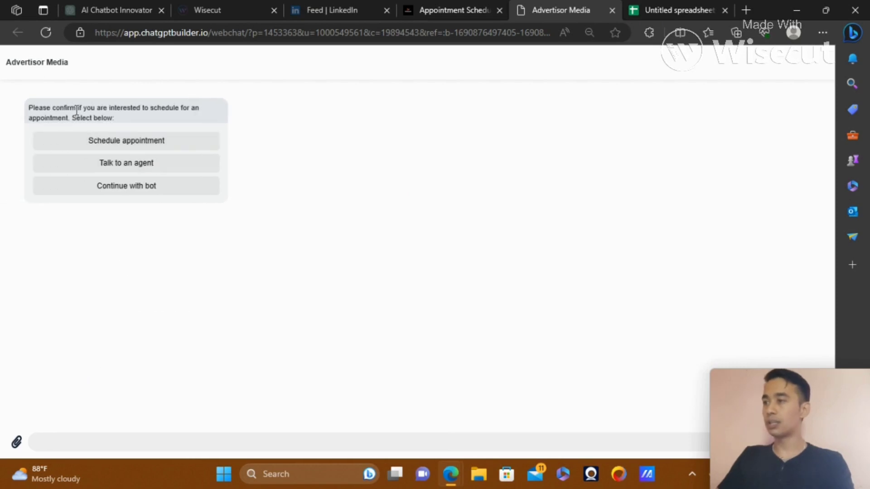
click(162, 150)
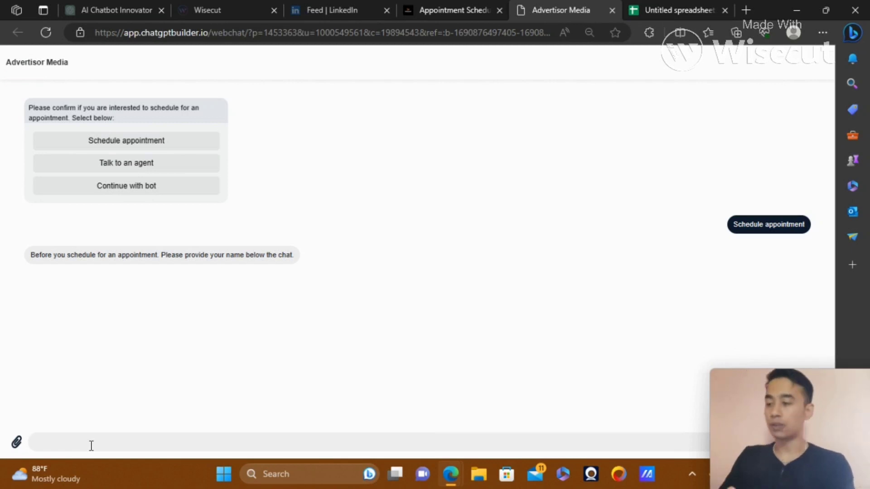
Reply with a test name, an email corrected after a typo, and a phone number
text(Nick)
key(Return)
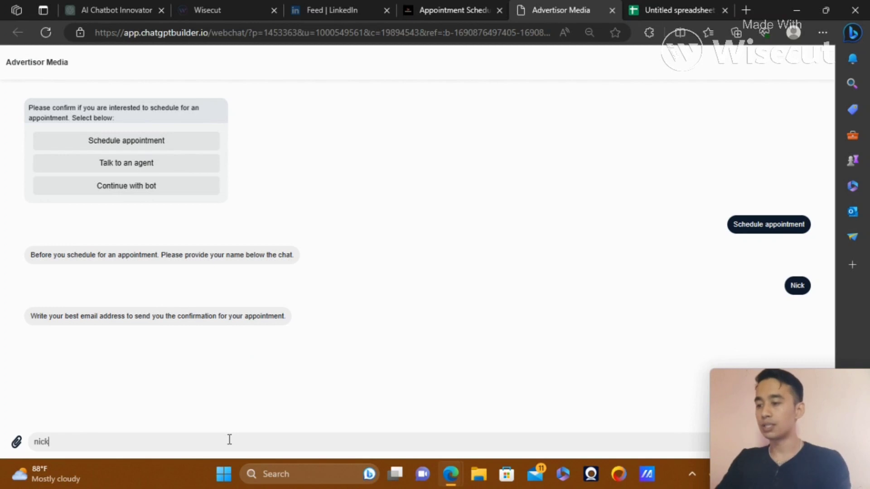
key(Return)
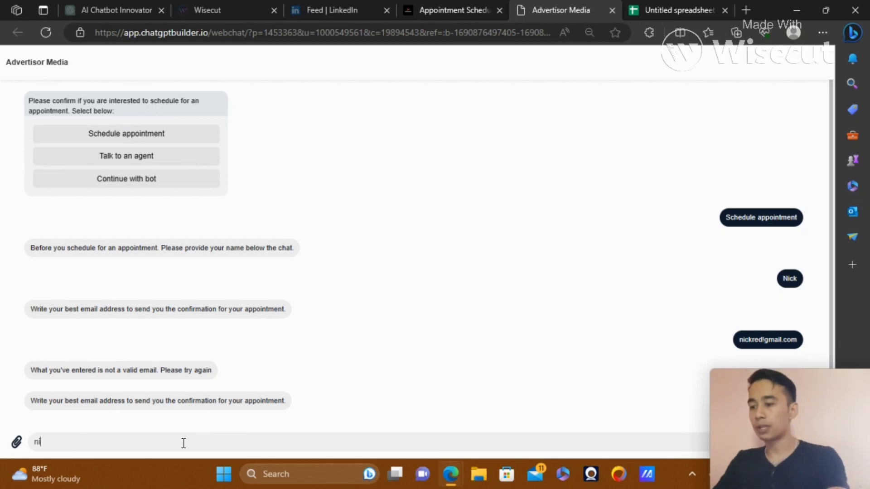
key(Return)
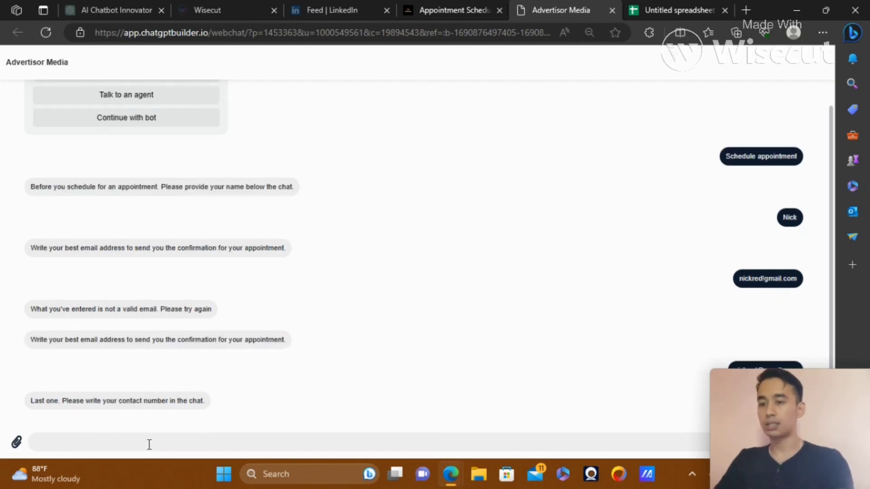
key(Return)
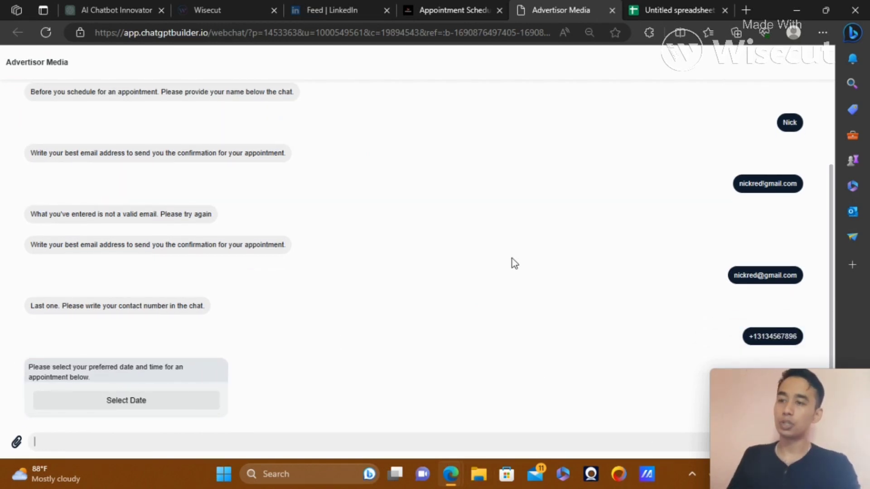
Check row 2 of Untitled spreadsheet for the test lead's name, email and phone
click(656, 1)
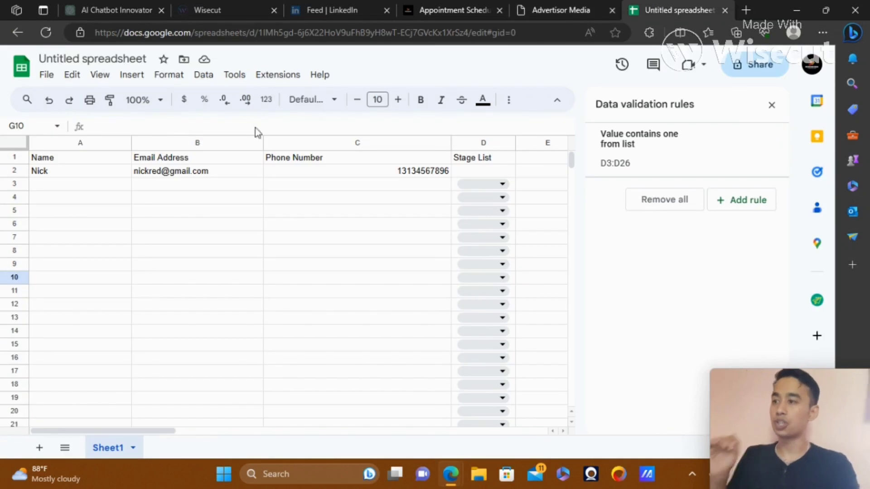
mouse_move(164, 172)
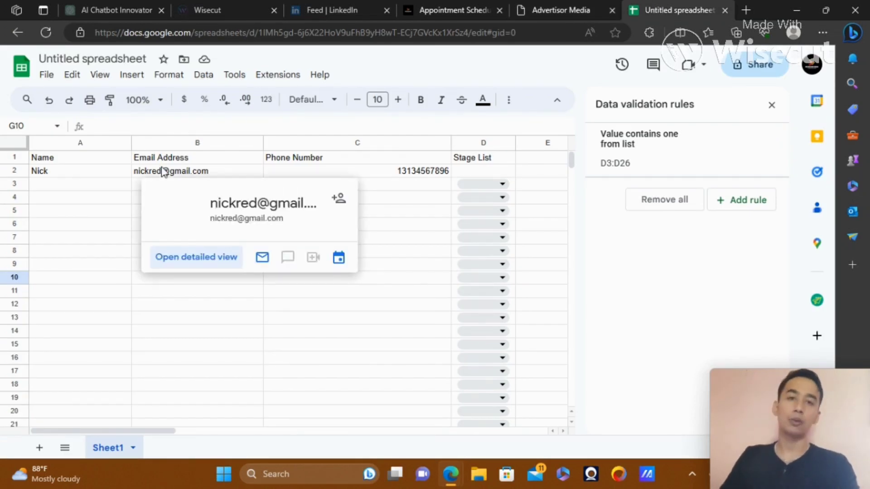